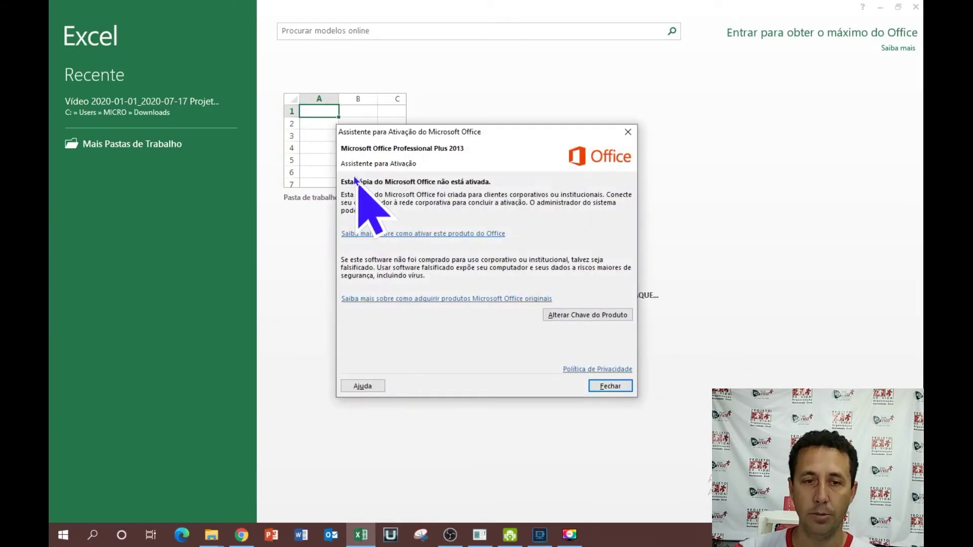
# Dismiss the Office activation wizard and create a new blank workbook
pyautogui.click(623, 128)
pyautogui.doubleClick(392, 134)
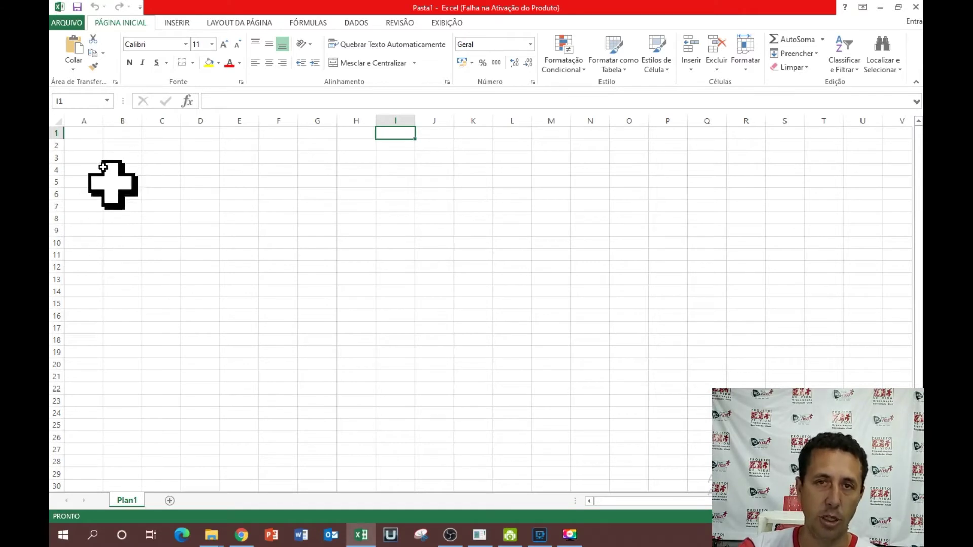
# Select the individual cells A1, B3, C5, B8 and A4 one after another in the empty sheet
pyautogui.click(87, 134)
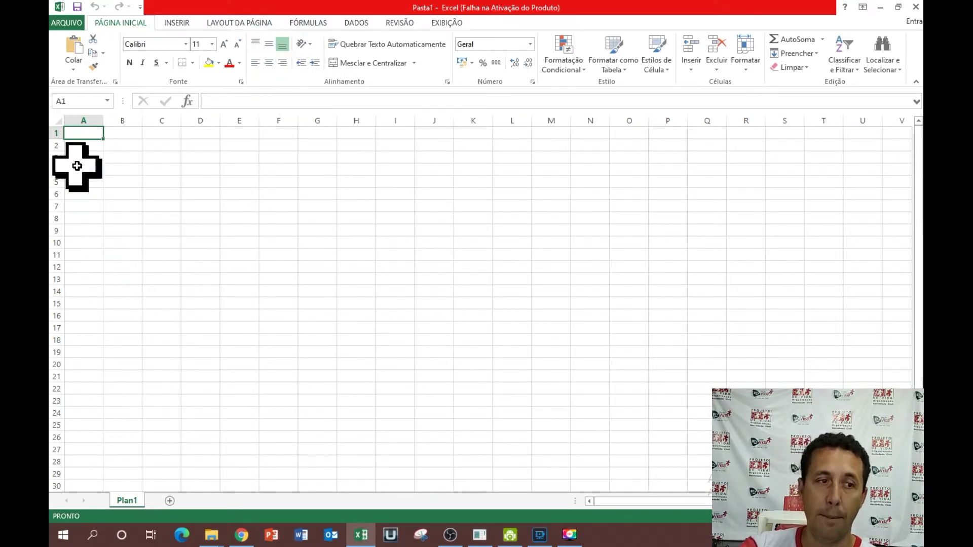
pyautogui.click(109, 160)
pyautogui.click(147, 180)
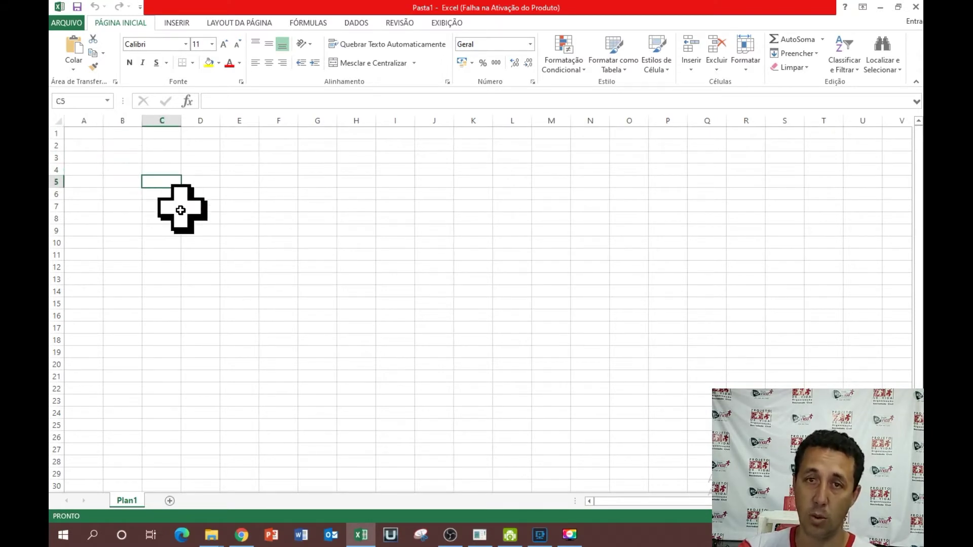
pyautogui.click(112, 218)
pyautogui.click(85, 169)
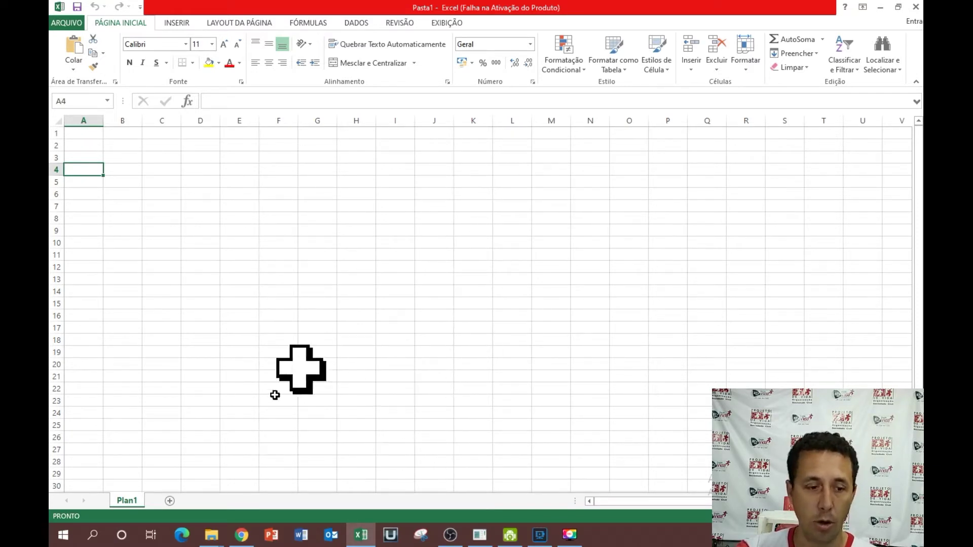
# Search Windows for "mouse" and open the system's mouse settings (Configurações do mouse)
pyautogui.click(86, 537)
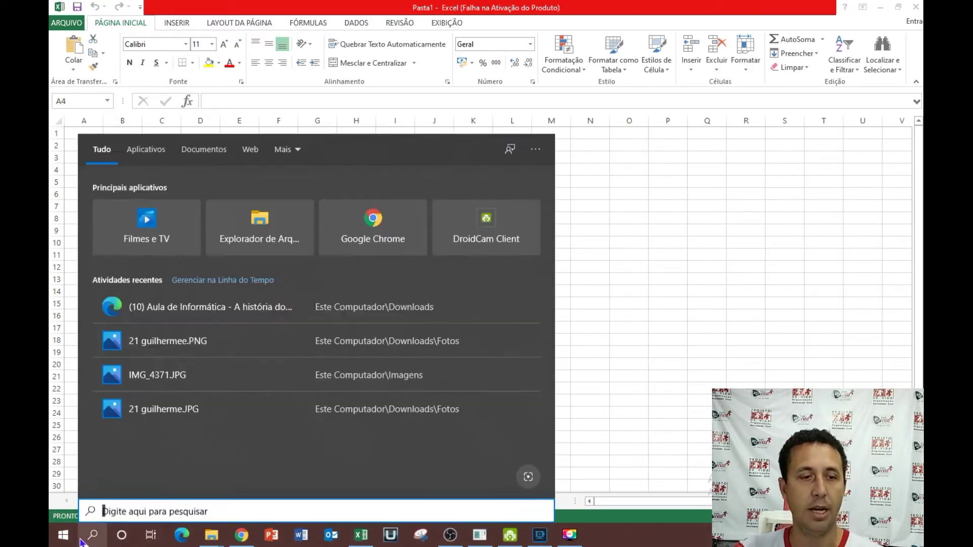
pyautogui.write('mouse')
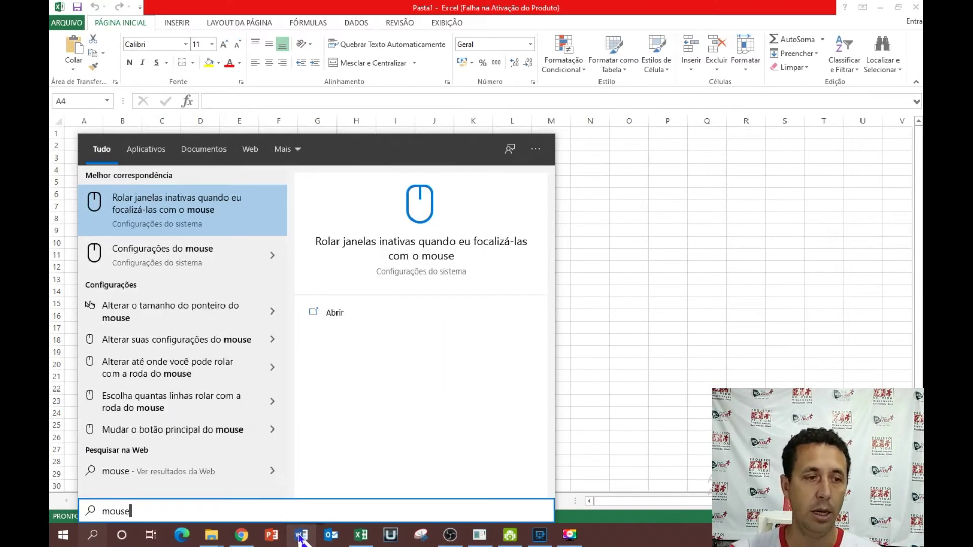
pyautogui.click(190, 264)
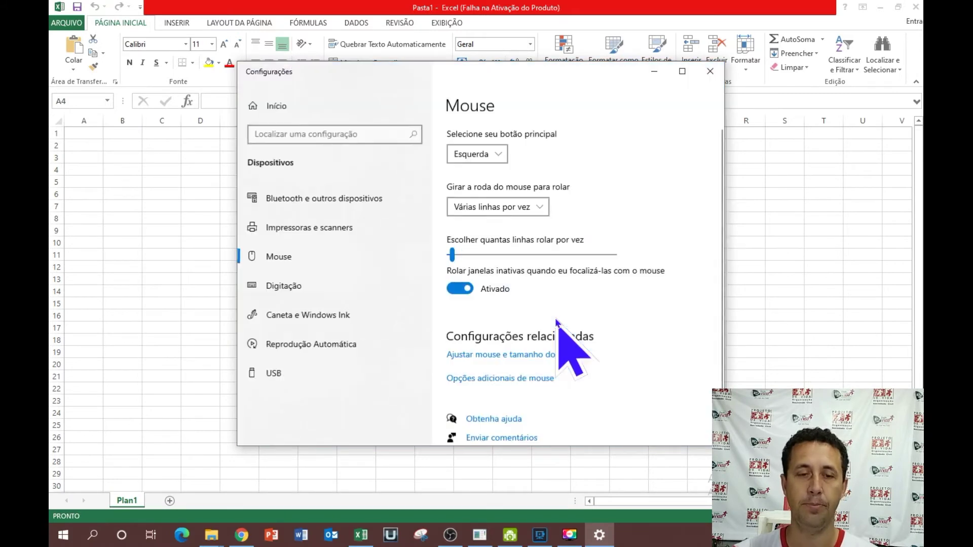
# Reduce the pointer size to about a third of its range in the cursor and pointer settings, then close Settings
pyautogui.scroll(-1, 569, 280)
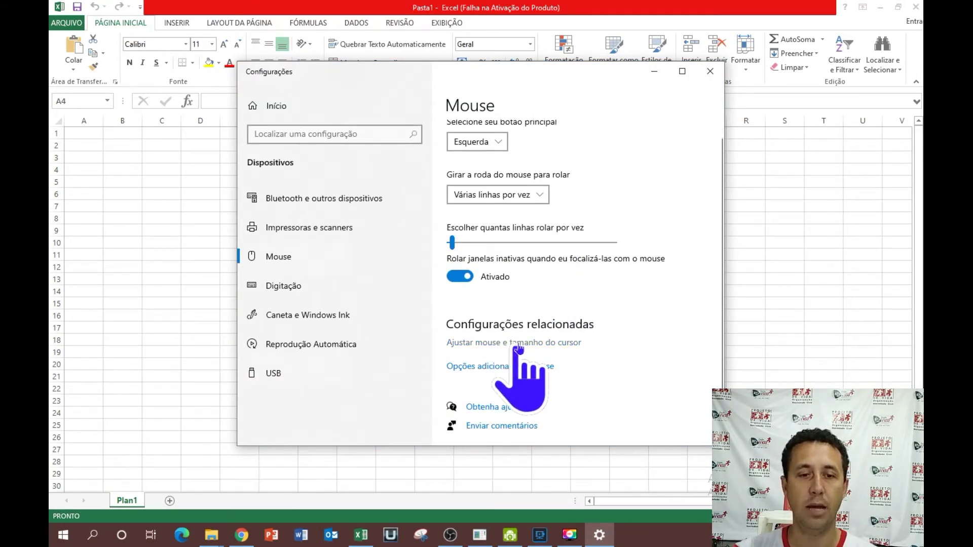
pyautogui.click(561, 345)
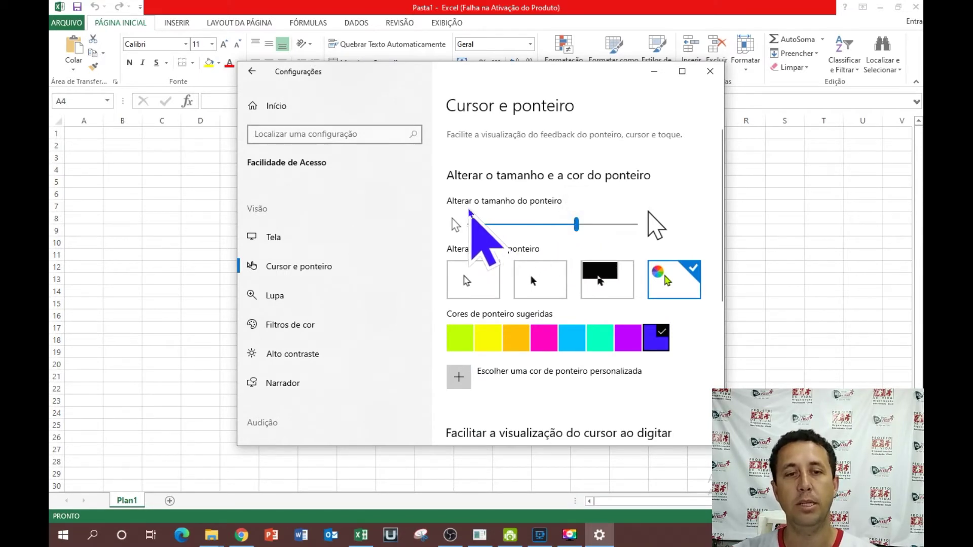
pyautogui.moveTo(576, 224); pyautogui.dragTo(518, 228)
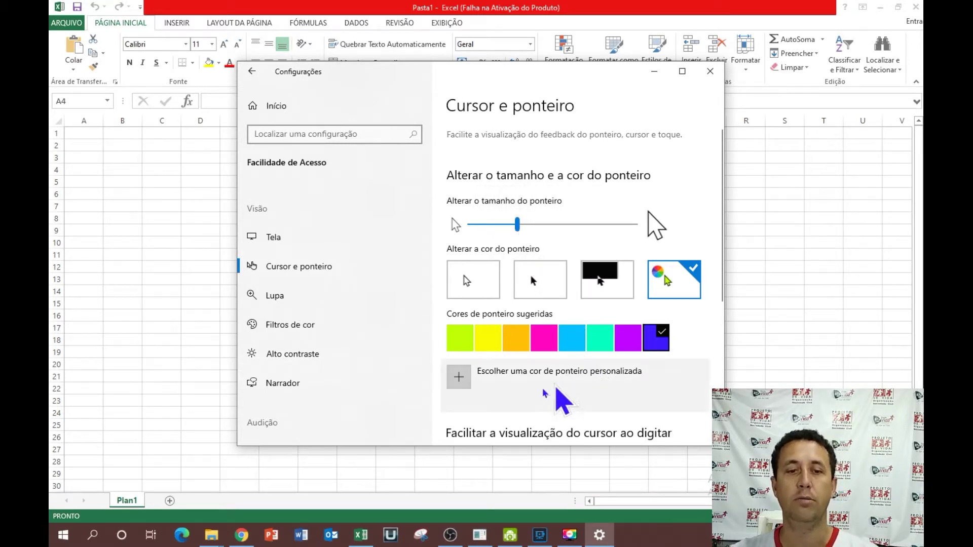
pyautogui.click(710, 72)
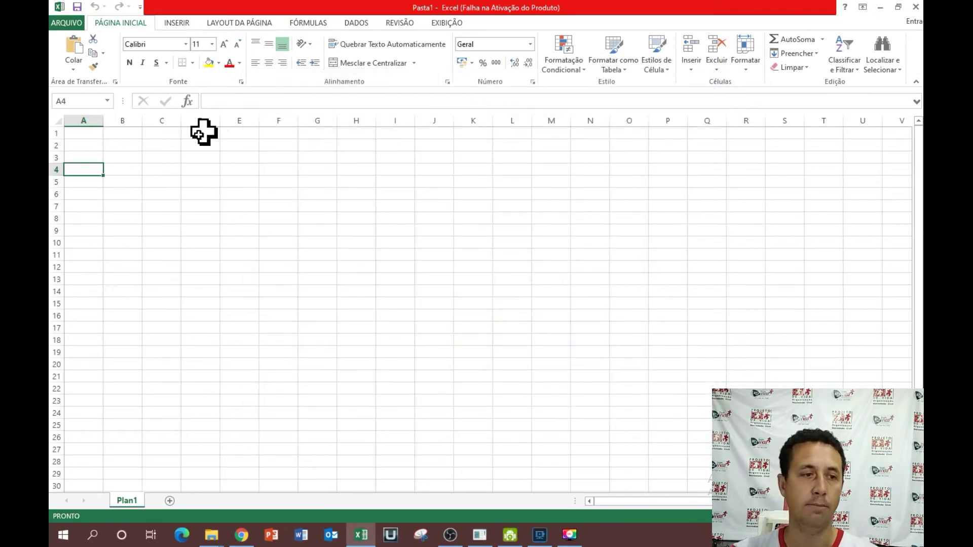
# Select columns A through O, followed by rows 1 through 30, and clear the selection by selecting cell D17
pyautogui.click(82, 134)
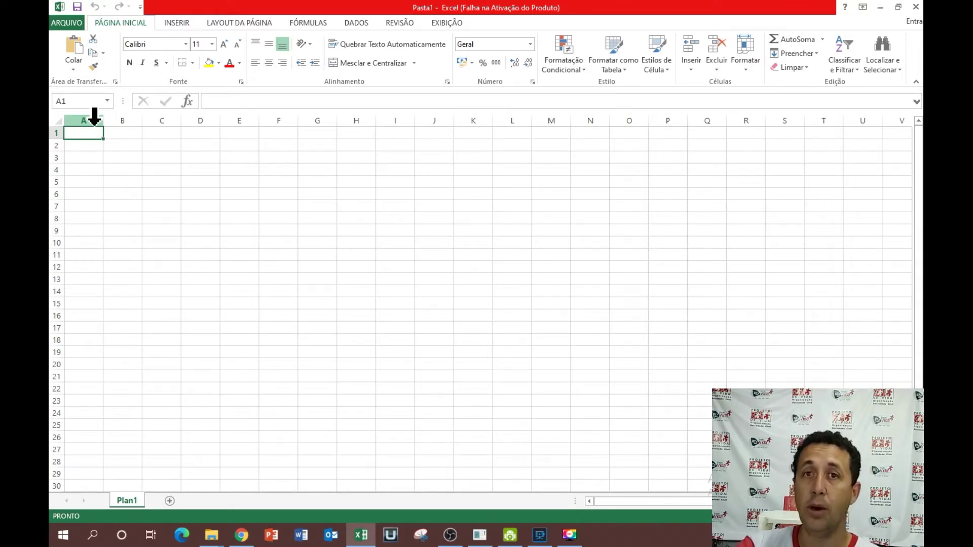
pyautogui.moveTo(85, 119); pyautogui.dragTo(629, 118)
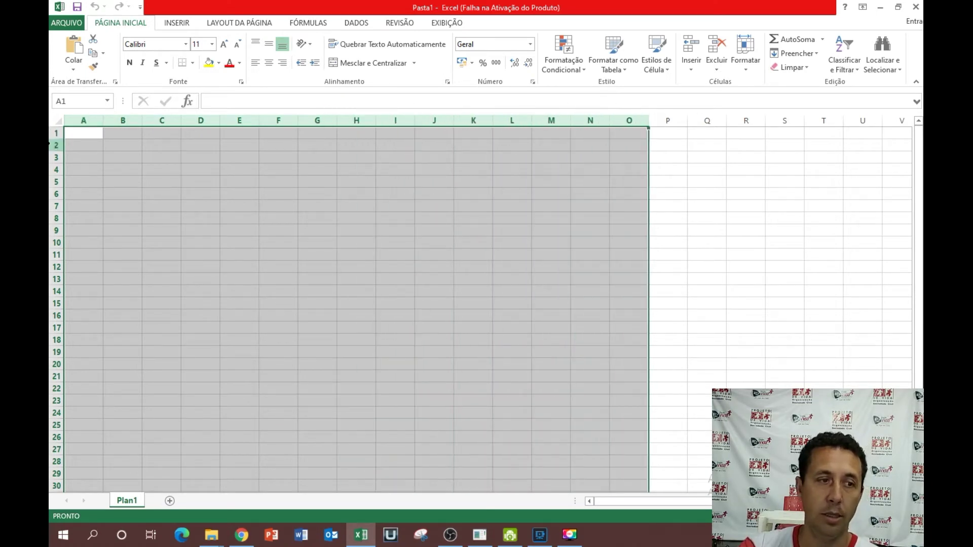
pyautogui.moveTo(53, 133); pyautogui.dragTo(62, 486)
pyautogui.click(183, 331)
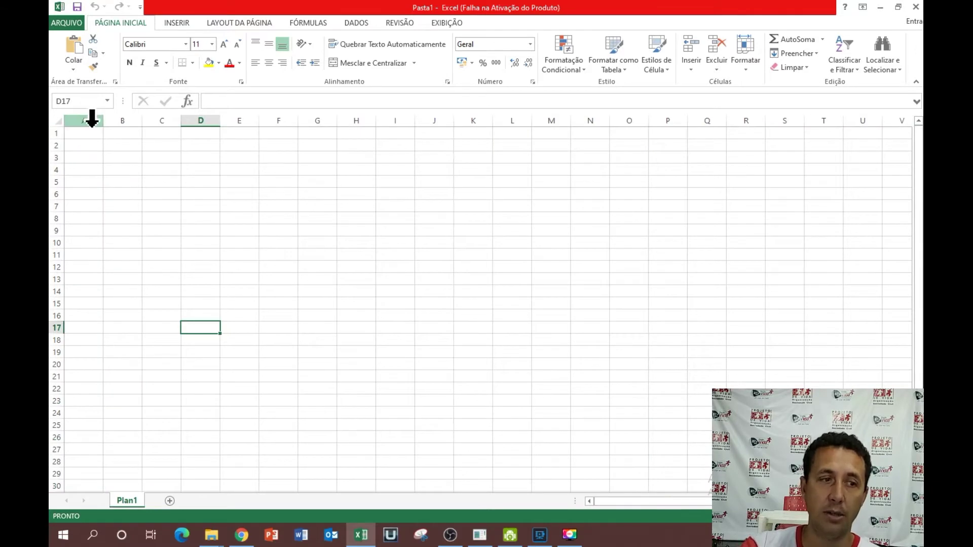
# Select columns A, B and D individually, ending on cell E1
pyautogui.click(90, 120)
pyautogui.click(128, 120)
pyautogui.click(203, 121)
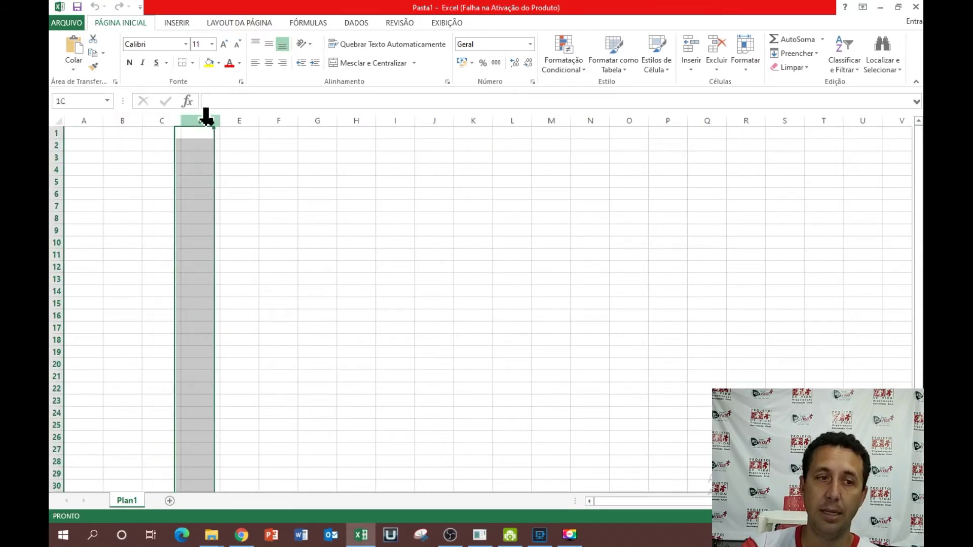
pyautogui.click(245, 128)
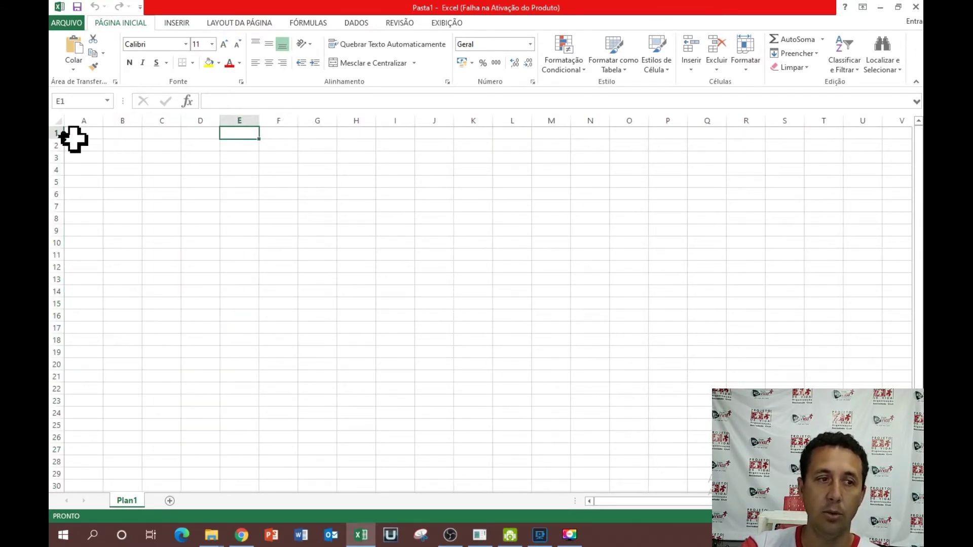
# Select rows 1 and 4 individually, followed by the single cells A2, C2 and D4
pyautogui.click(56, 131)
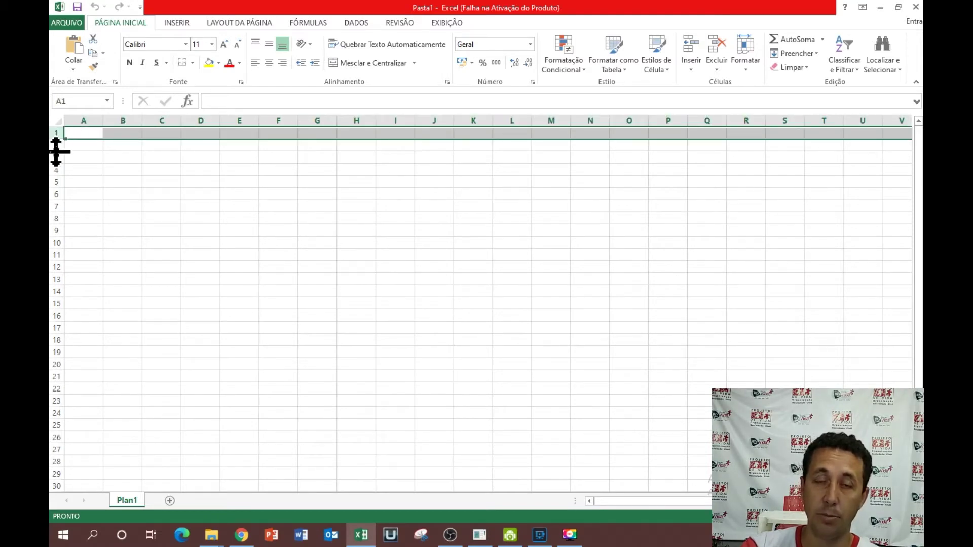
pyautogui.click(57, 168)
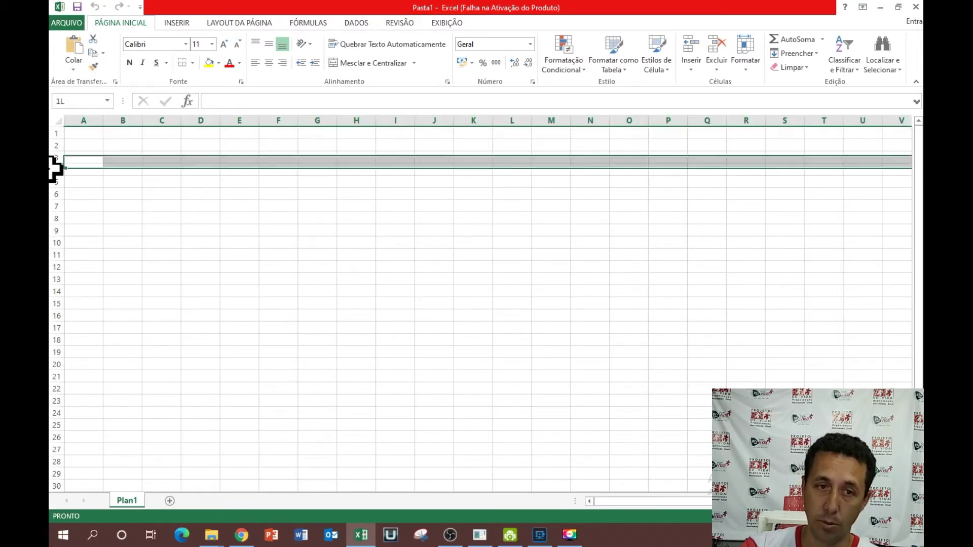
pyautogui.click(79, 144)
pyautogui.click(153, 144)
pyautogui.click(185, 172)
# Select column C, followed by row 3, and pick cell C3 where they intersect
pyautogui.click(171, 120)
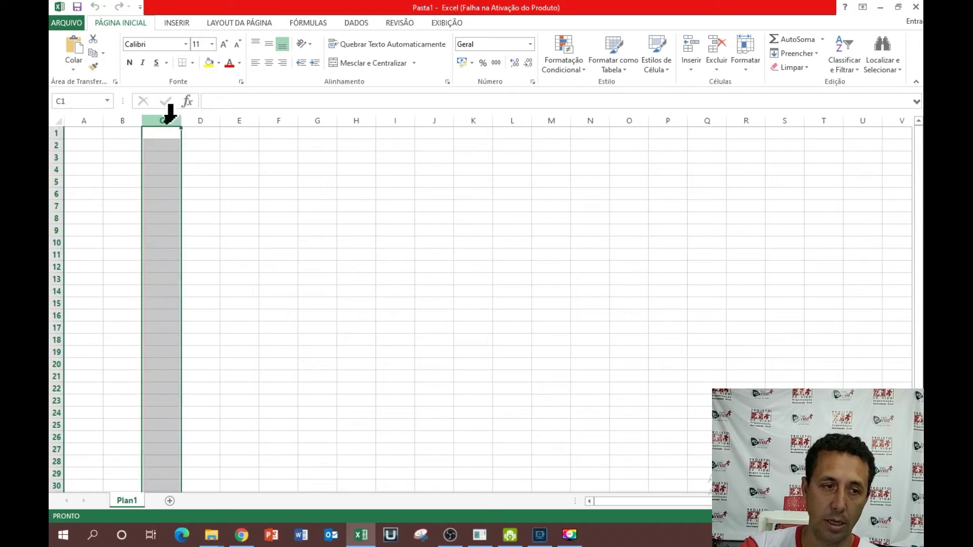
pyautogui.click(56, 158)
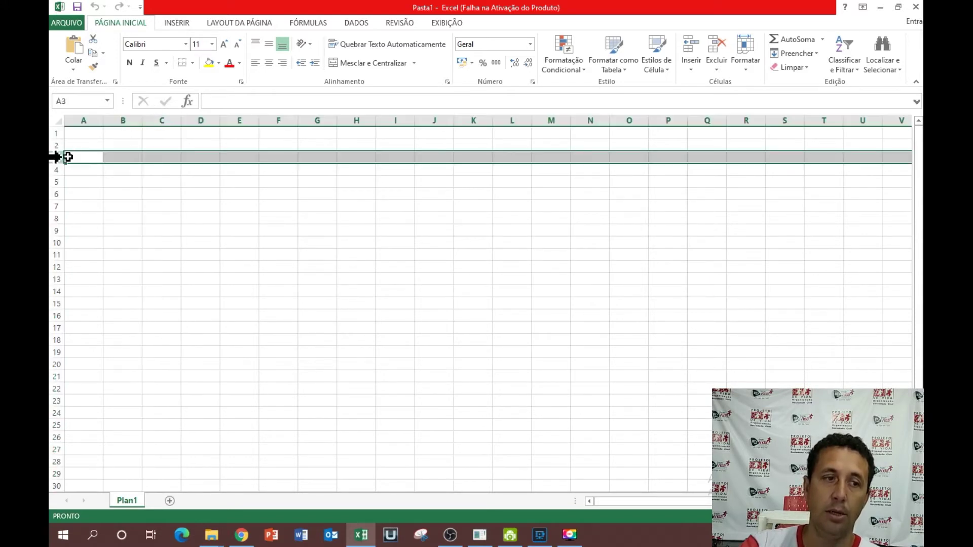
pyautogui.click(160, 157)
# Step through neighbouring cells in columns B to D and rows 1 to 3, ending on cell D3
pyautogui.click(161, 146)
pyautogui.click(149, 134)
pyautogui.click(131, 134)
pyautogui.click(130, 145)
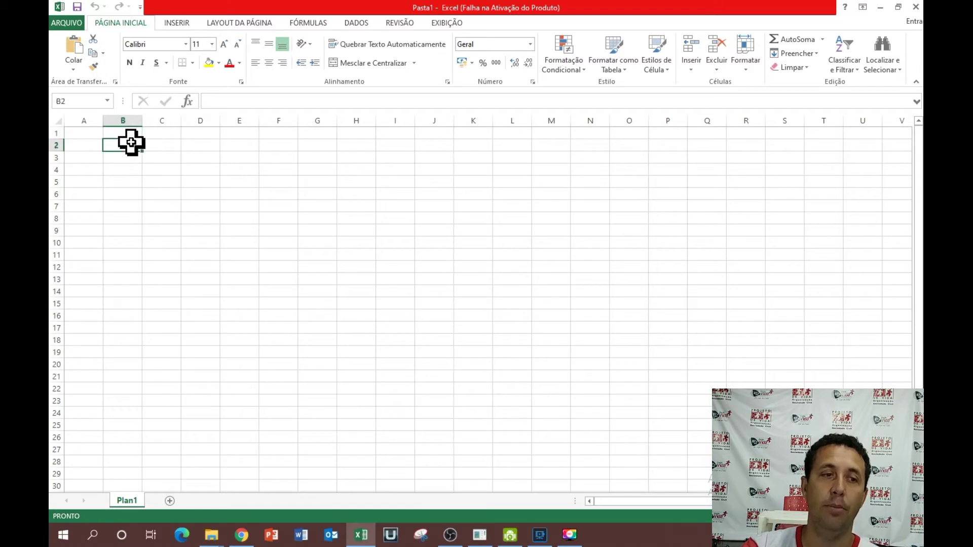
pyautogui.click(130, 157)
pyautogui.click(164, 157)
pyautogui.click(197, 157)
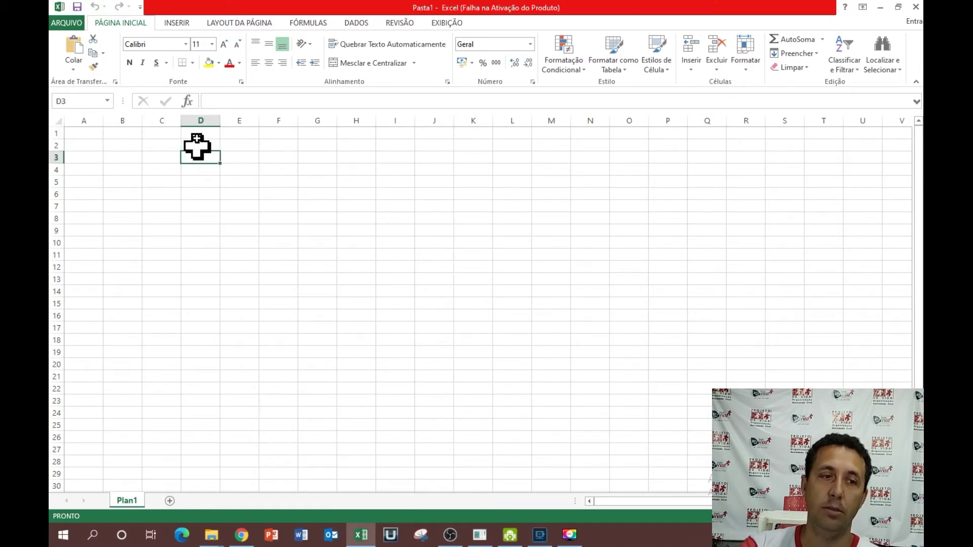
pyautogui.moveTo(197, 150); pyautogui.dragTo(198, 141)
pyautogui.click(201, 146)
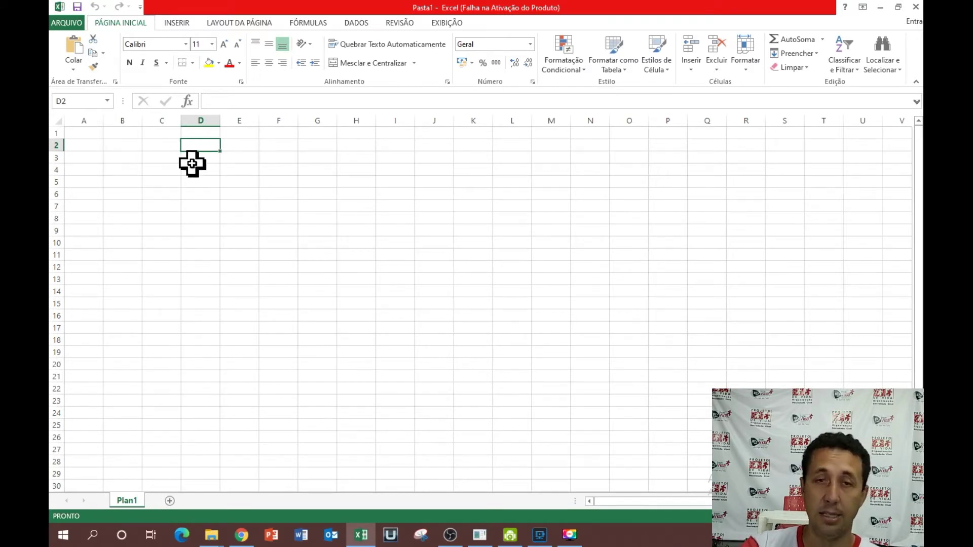
pyautogui.click(195, 157)
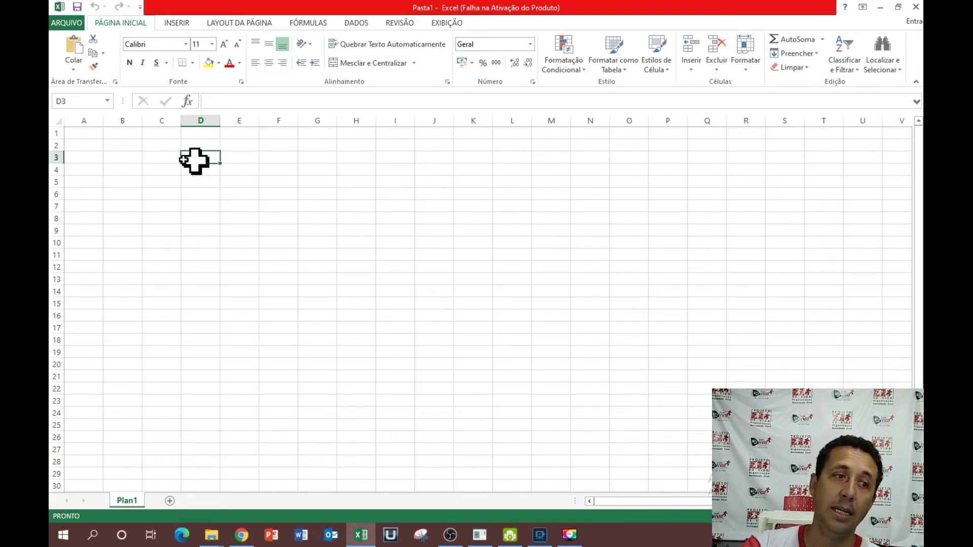
# Examine the cell address in the Name Box for D3, B2, A1, I11, E9, G13 and C4
pyautogui.click(71, 103)
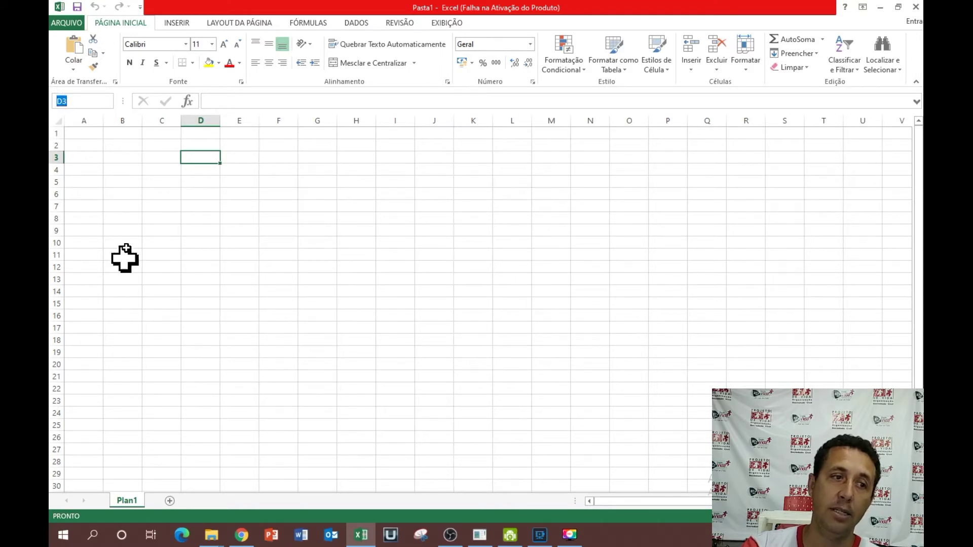
pyautogui.click(128, 144)
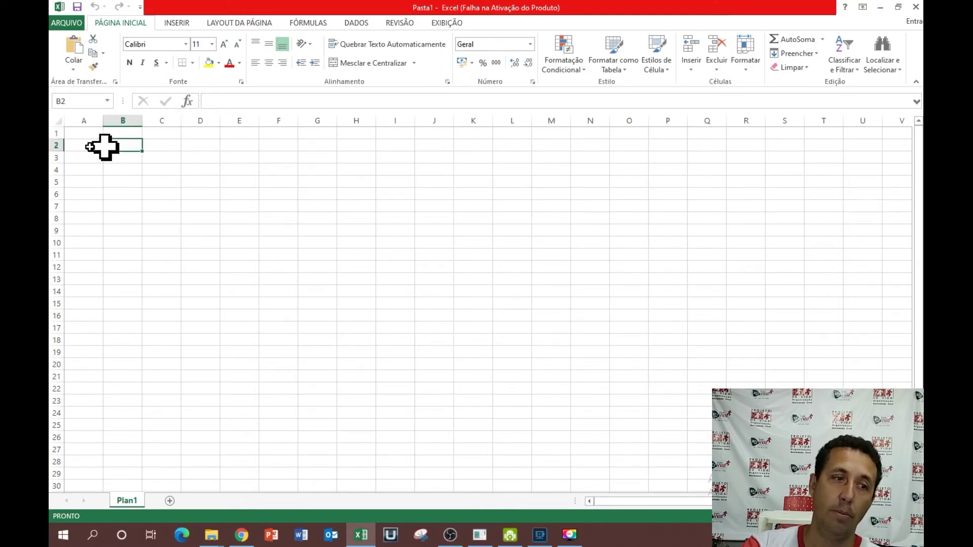
pyautogui.click(80, 131)
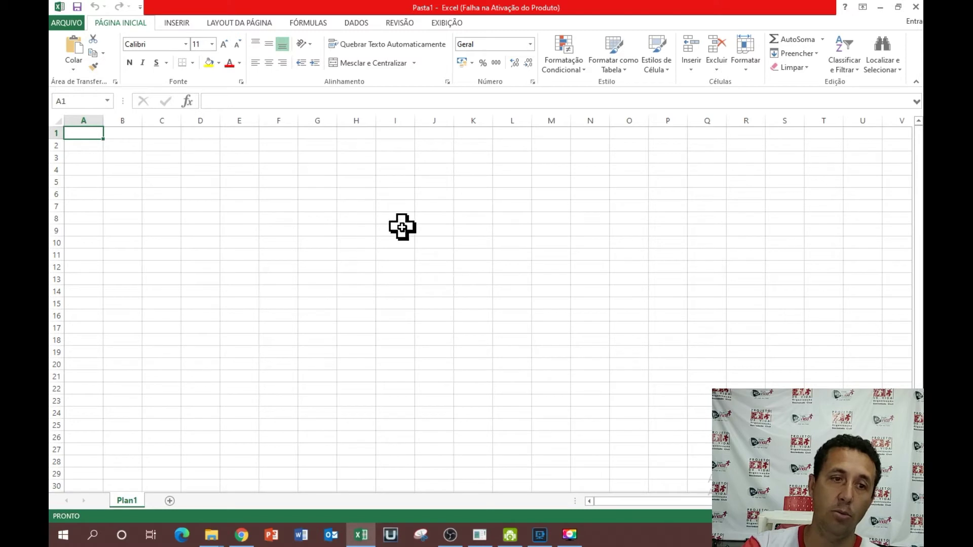
pyautogui.click(389, 254)
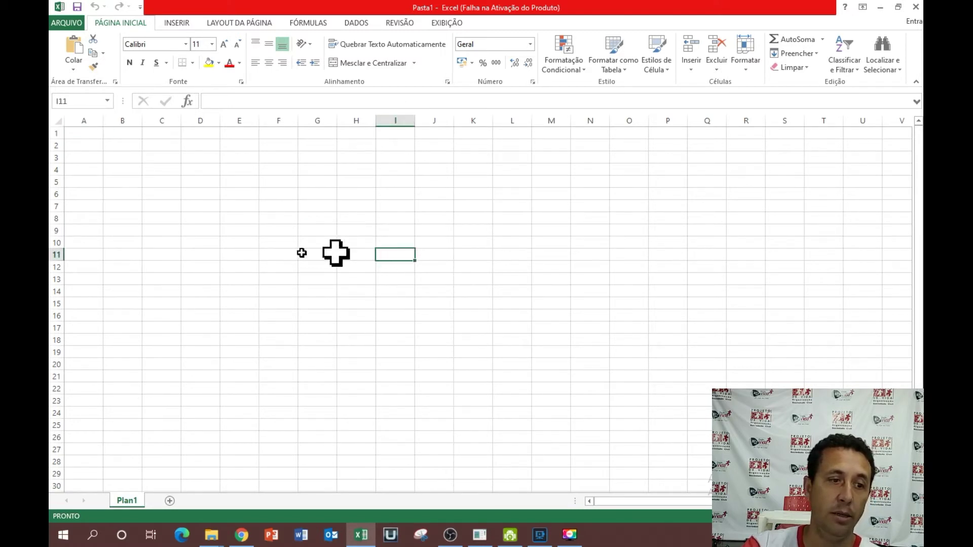
pyautogui.click(246, 231)
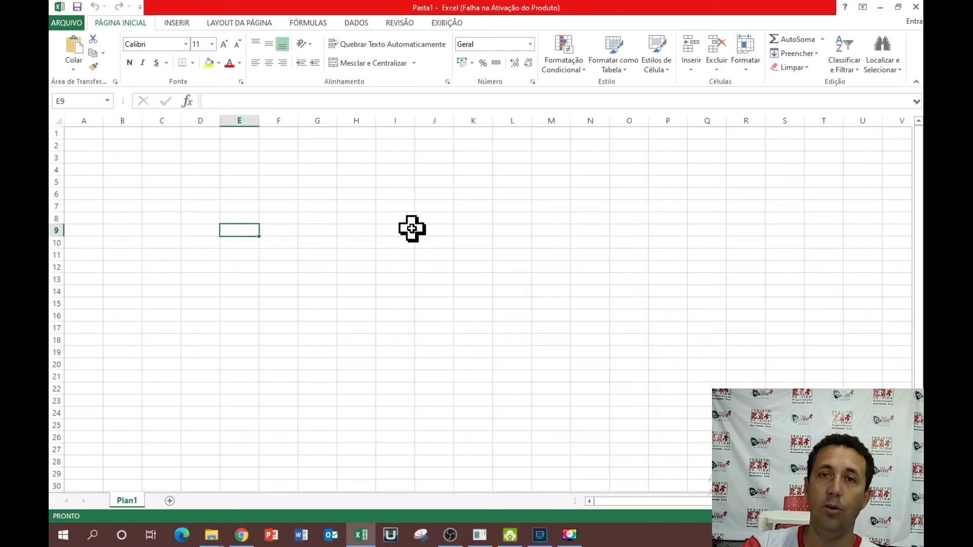
pyautogui.click(325, 278)
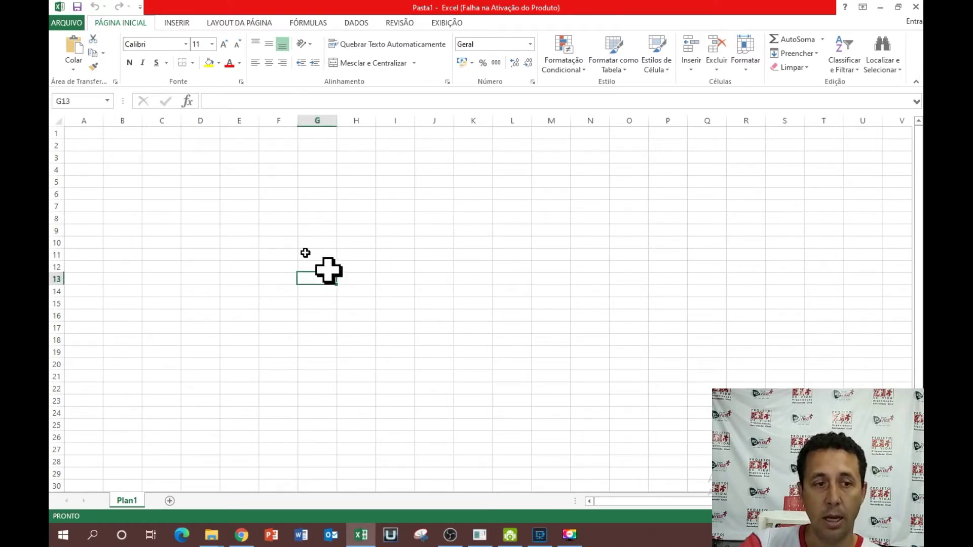
pyautogui.click(150, 169)
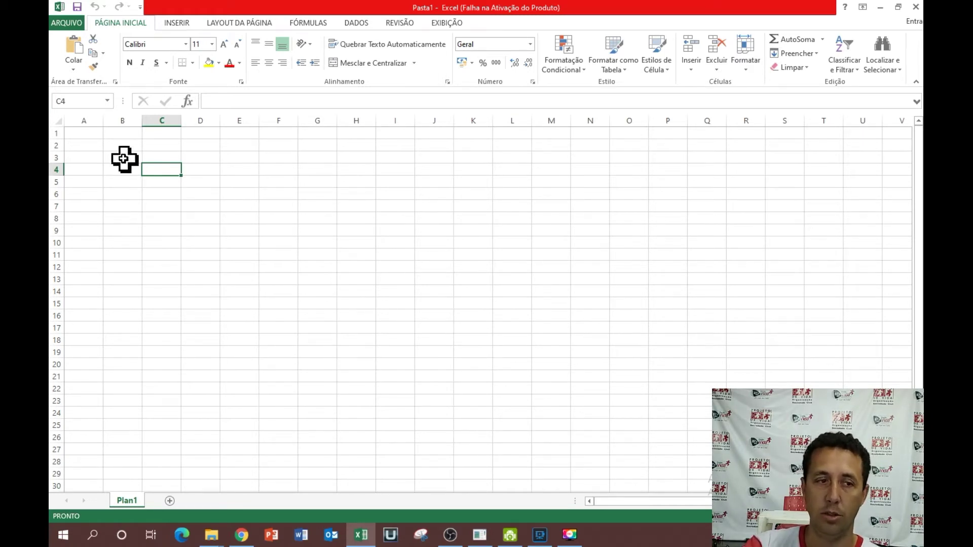
# Select cells A1 and B1, extend a column selection from A through K, and return to cell A1
pyautogui.click(86, 134)
pyautogui.click(118, 133)
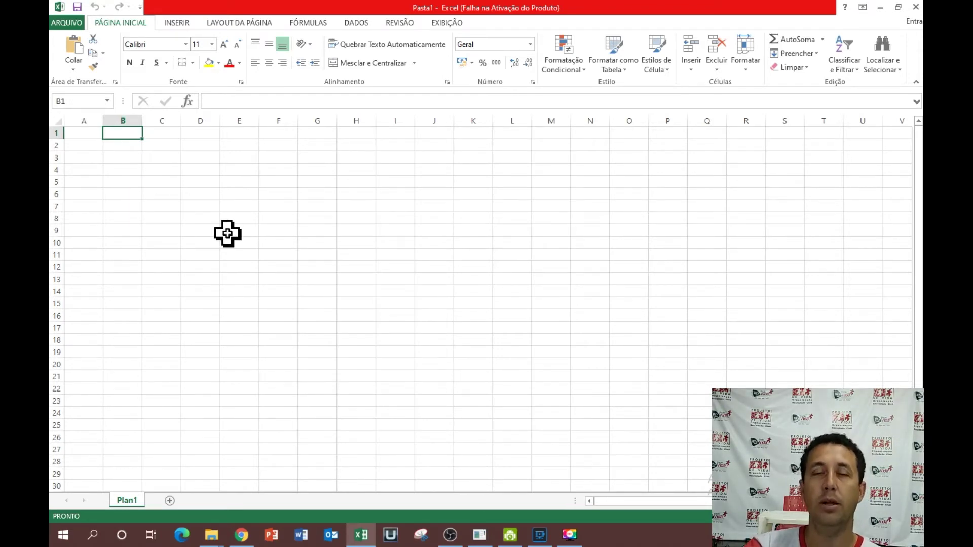
pyautogui.click(87, 121)
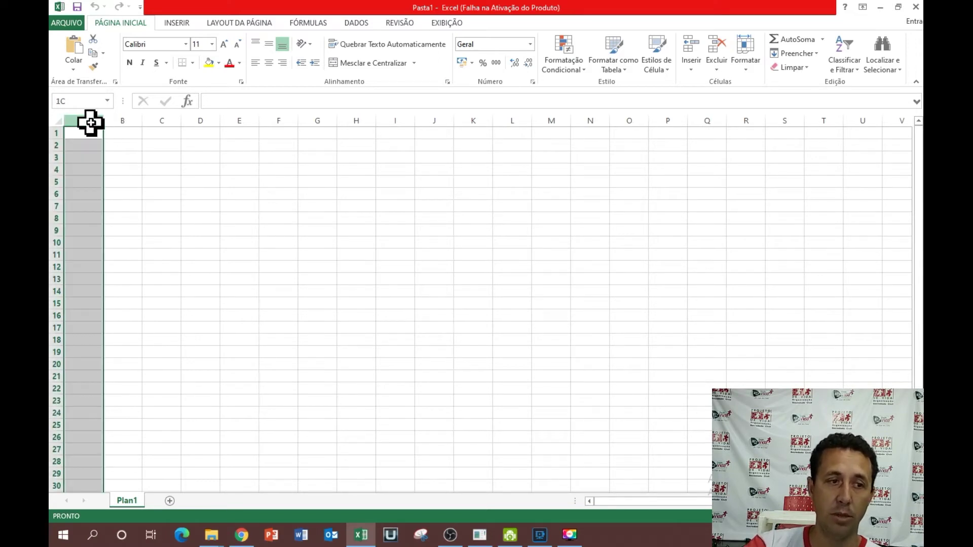
pyautogui.moveTo(100, 123); pyautogui.dragTo(471, 124)
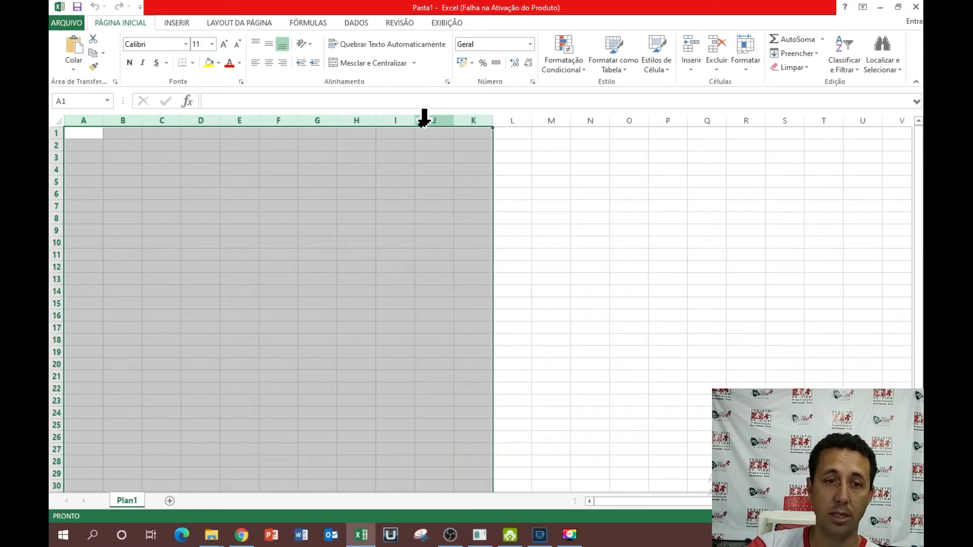
pyautogui.click(83, 134)
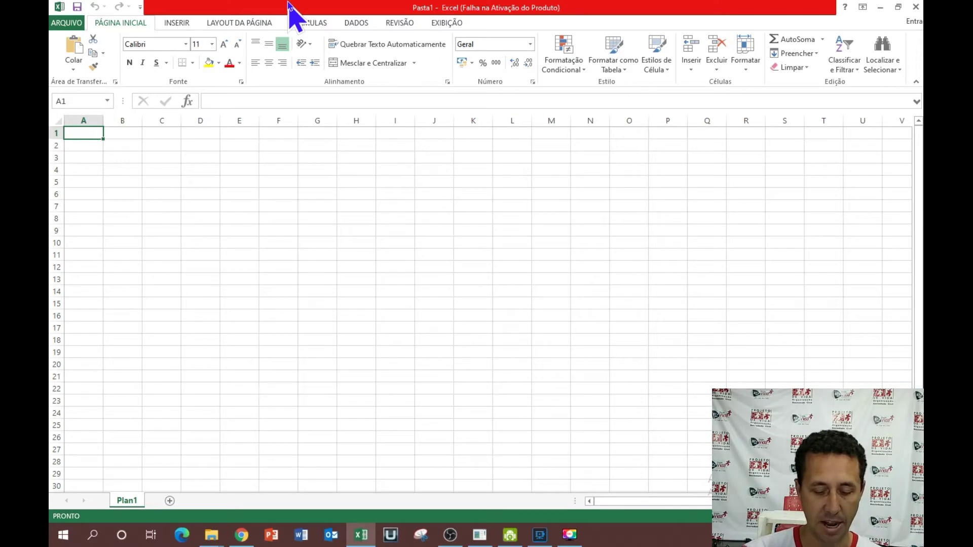
# Enter "informática" in cell A1 and select the neighbouring cell B1
pyautogui.write('informática')
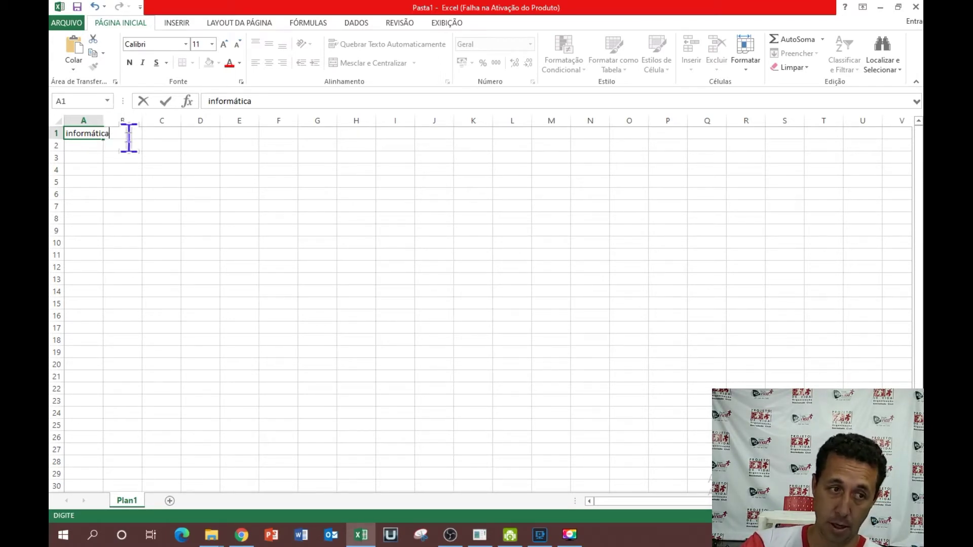
pyautogui.click(118, 167)
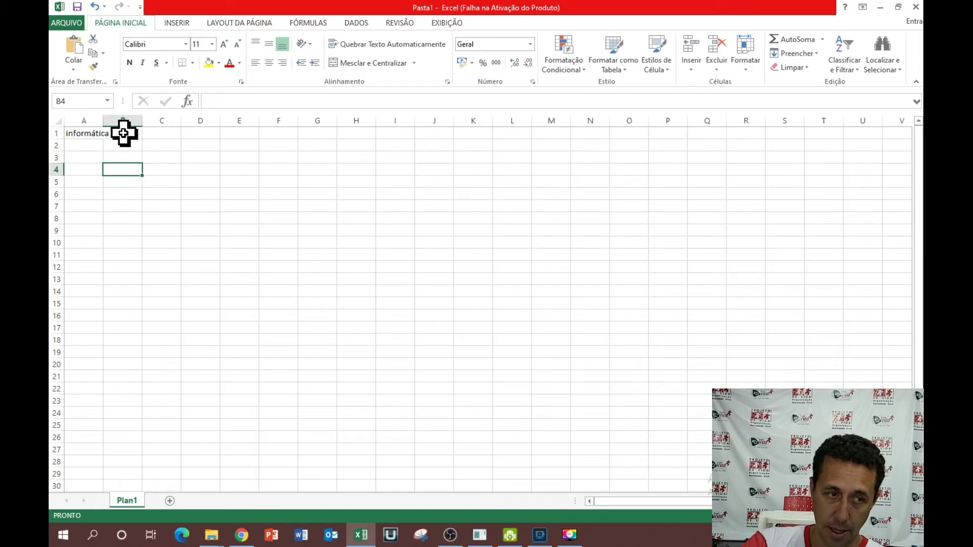
pyautogui.click(123, 133)
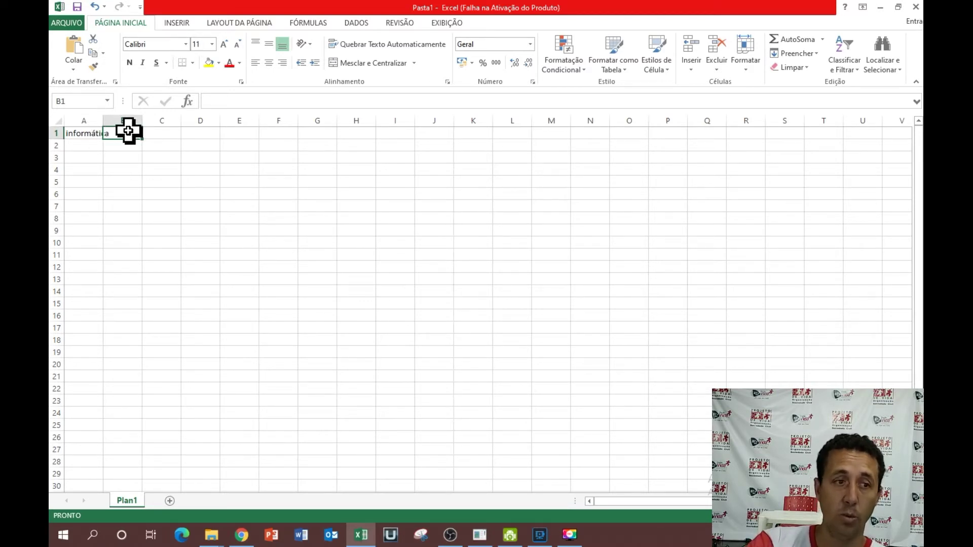
# Examine columns A and B and cells A1 and B1 to determine which cell holds the overflowing text
pyautogui.click(93, 120)
pyautogui.click(119, 120)
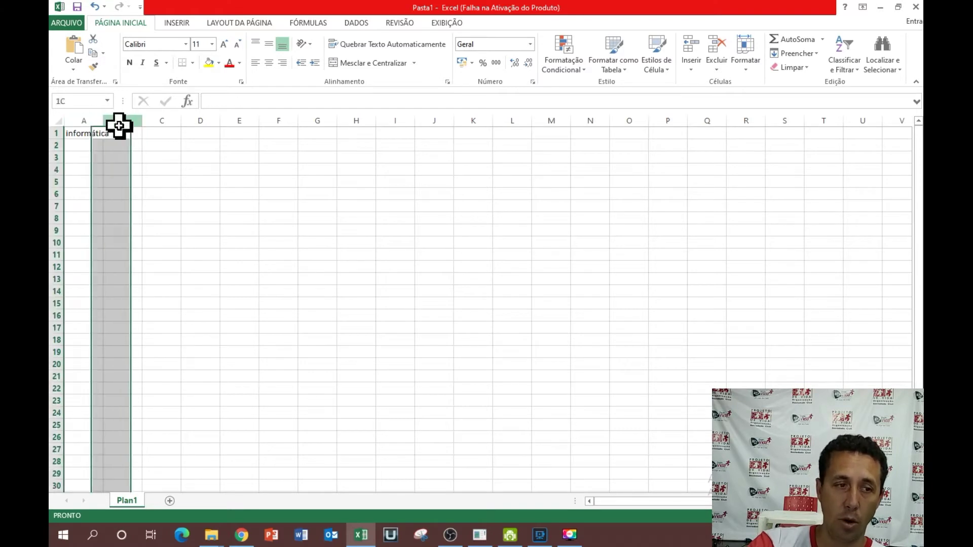
pyautogui.click(92, 134)
pyautogui.click(114, 133)
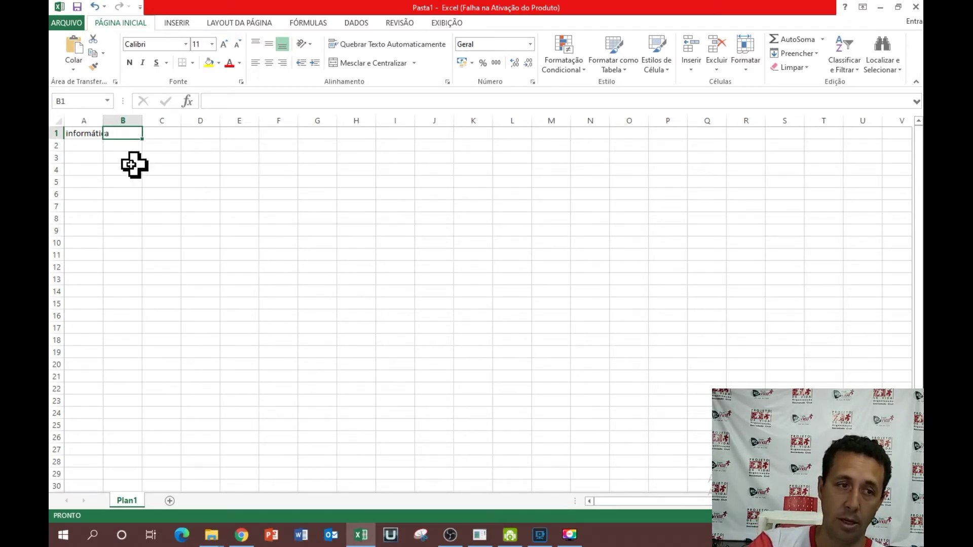
pyautogui.click(89, 136)
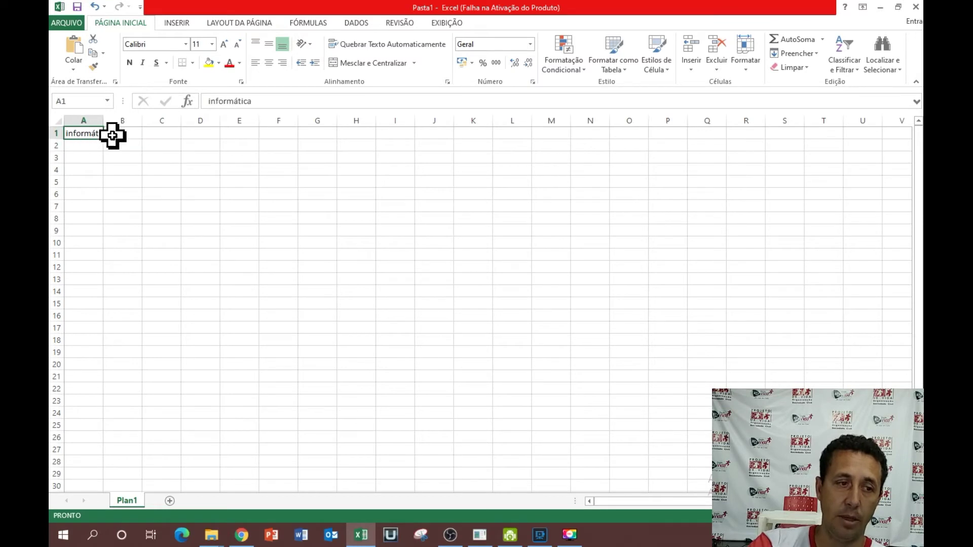
# Append "estoque" to the text in cell A1 and widen column A to fit the whole entry
pyautogui.doubleClick(96, 132)
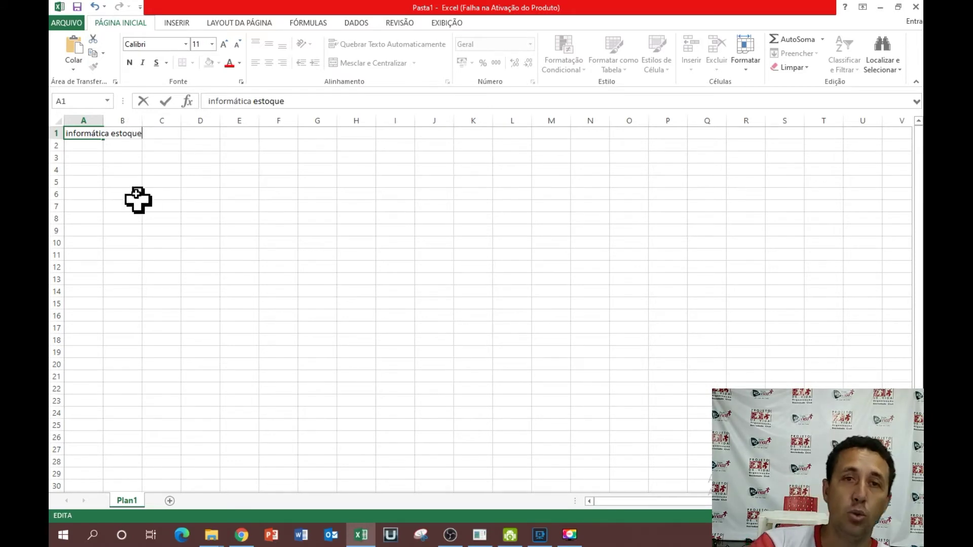
pyautogui.click(108, 155)
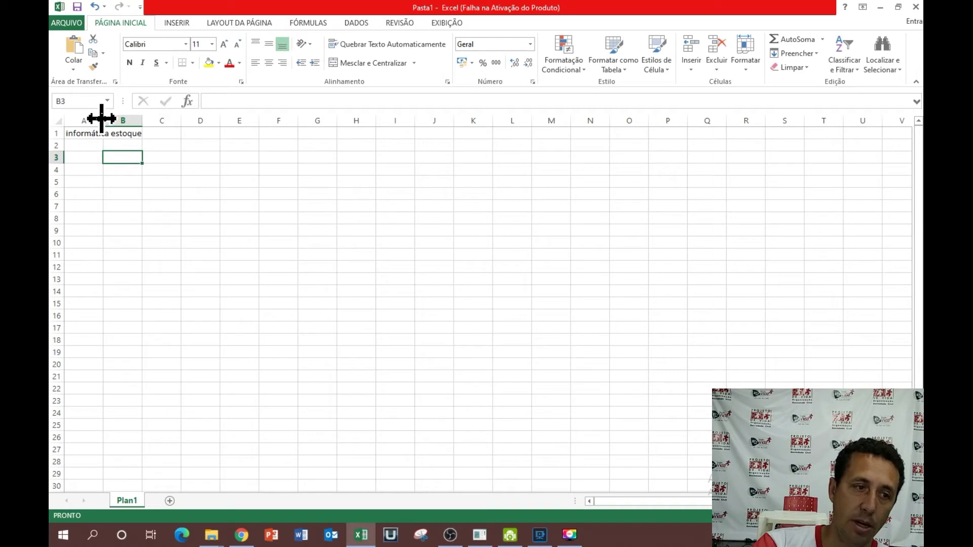
pyautogui.moveTo(104, 120); pyautogui.dragTo(162, 121)
pyautogui.click(126, 120)
pyautogui.click(126, 135)
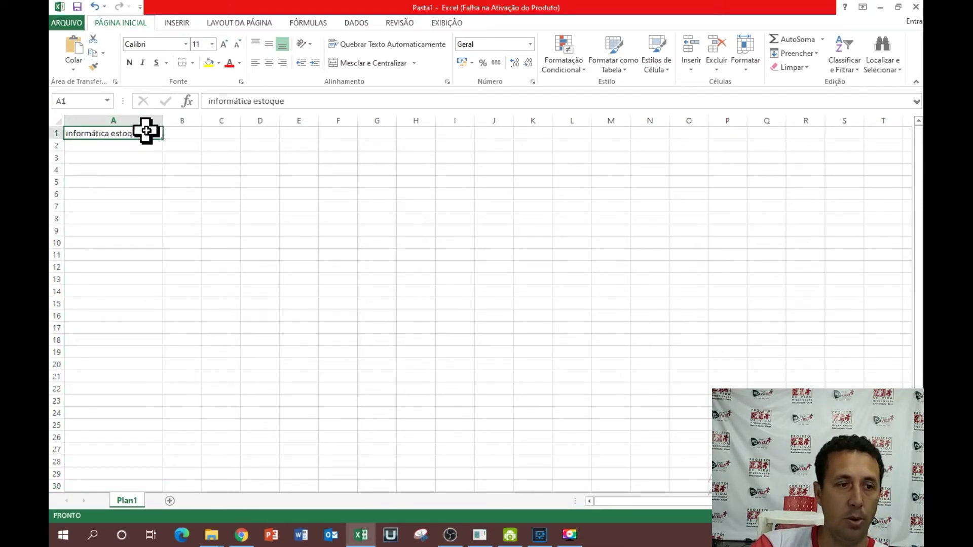
# Remove the word "estoque" from cell A1 so that only "informática" is kept
pyautogui.doubleClick(147, 132)
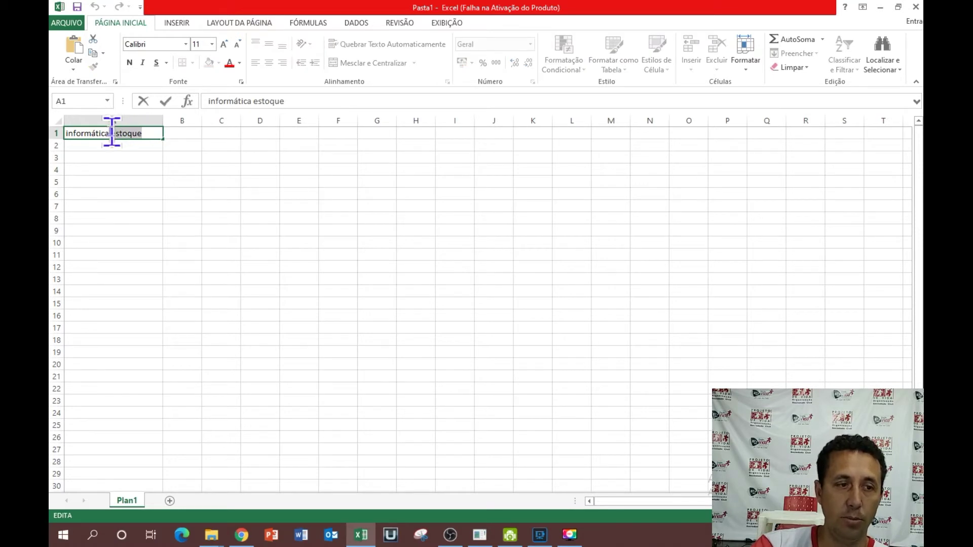
pyautogui.moveTo(112, 133); pyautogui.dragTo(147, 135)
pyautogui.press('BackSpace')
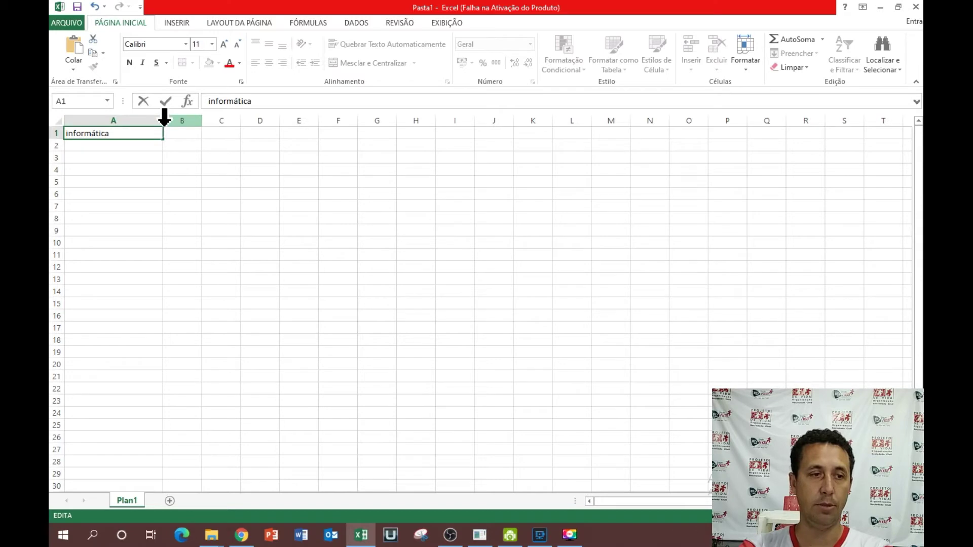
pyautogui.click(163, 128)
pyautogui.click(174, 169)
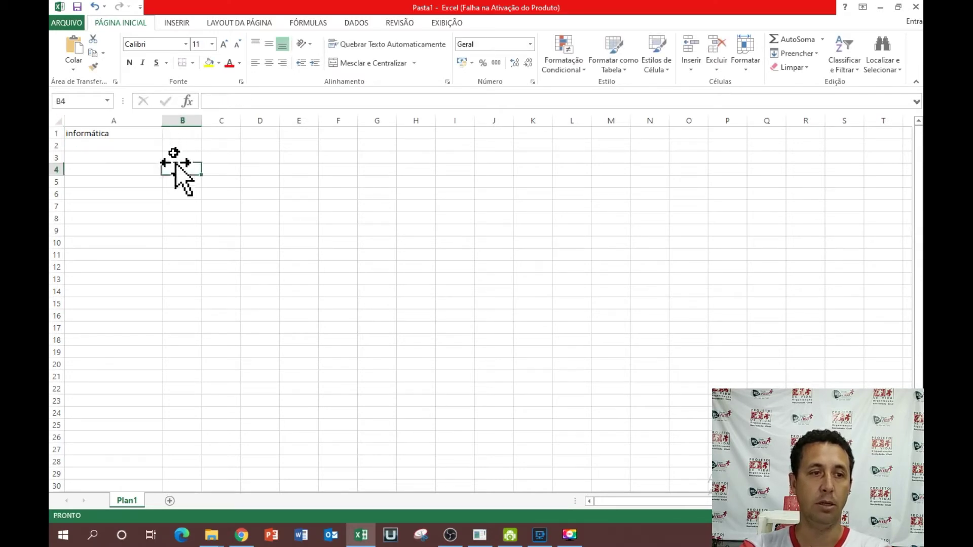
# AutoFit column A to its content and narrow it slightly so the text overflows into column B
pyautogui.doubleClick(161, 122)
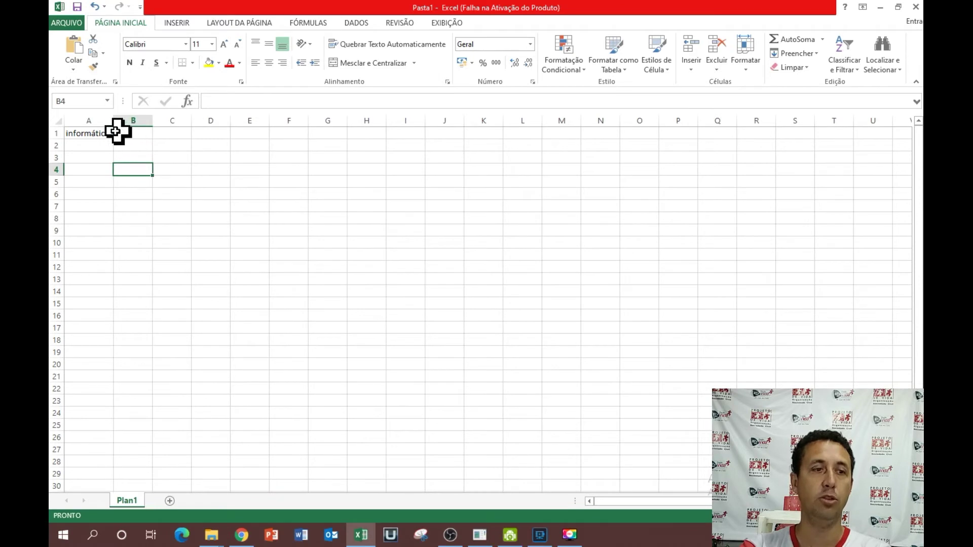
pyautogui.moveTo(113, 122); pyautogui.dragTo(103, 122)
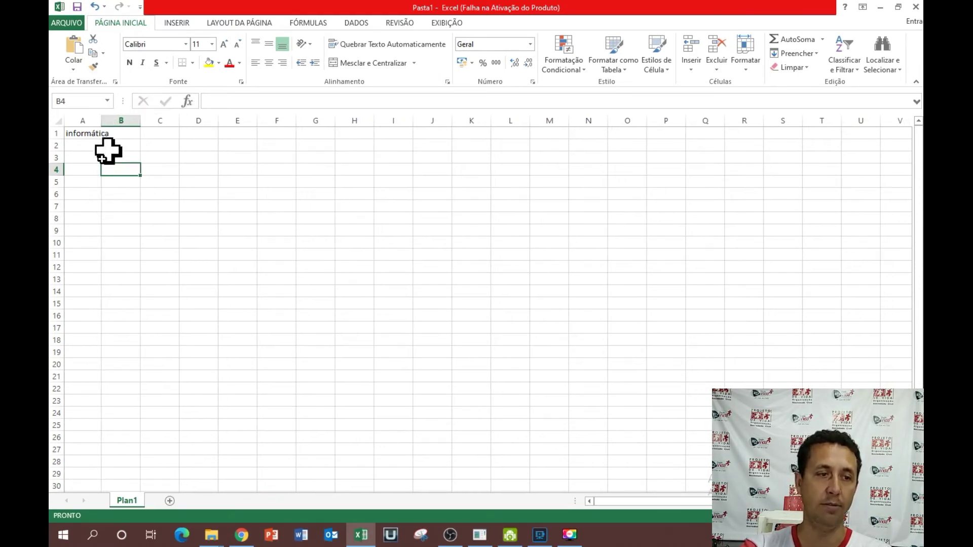
# Enter "Estoque" in cell B1 and compare the contents of cells A1 and B1
pyautogui.click(126, 134)
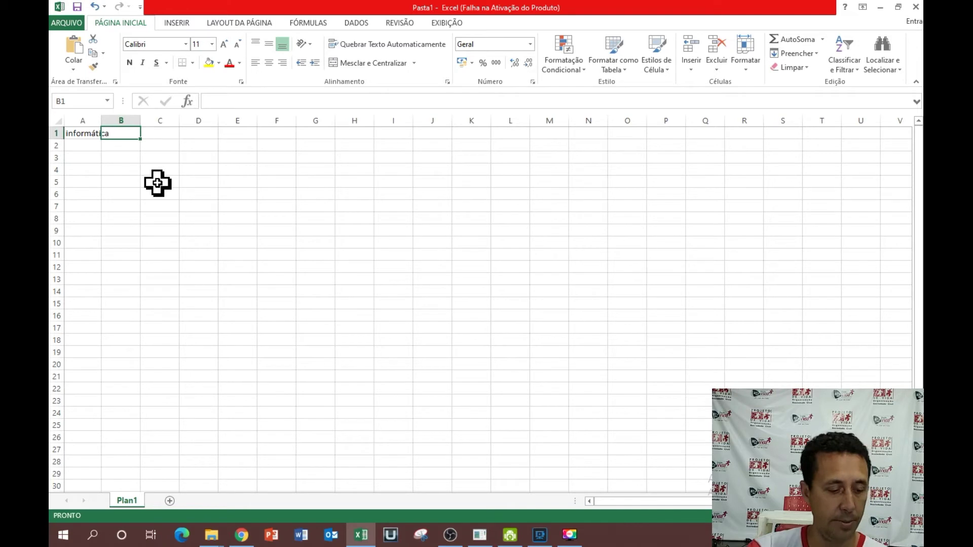
pyautogui.write('Estoque')
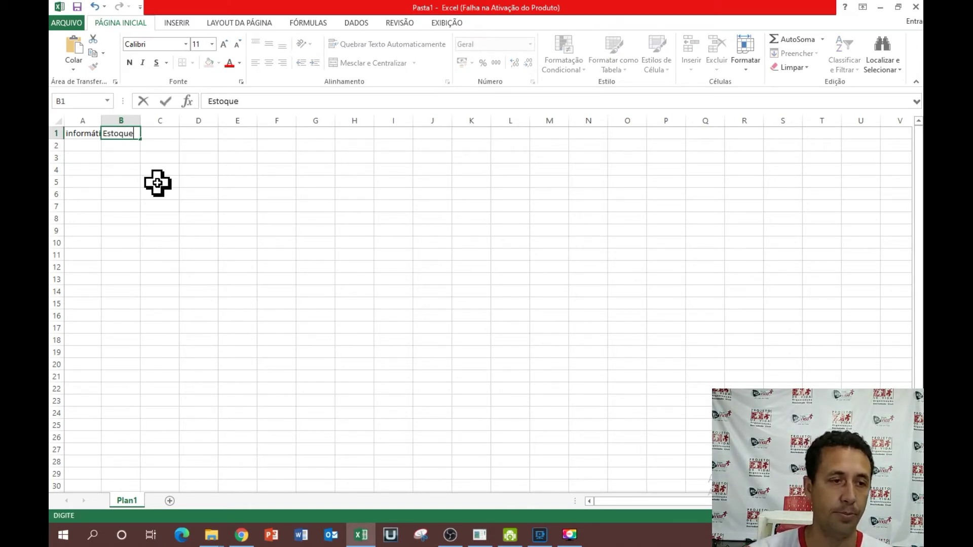
pyautogui.click(160, 193)
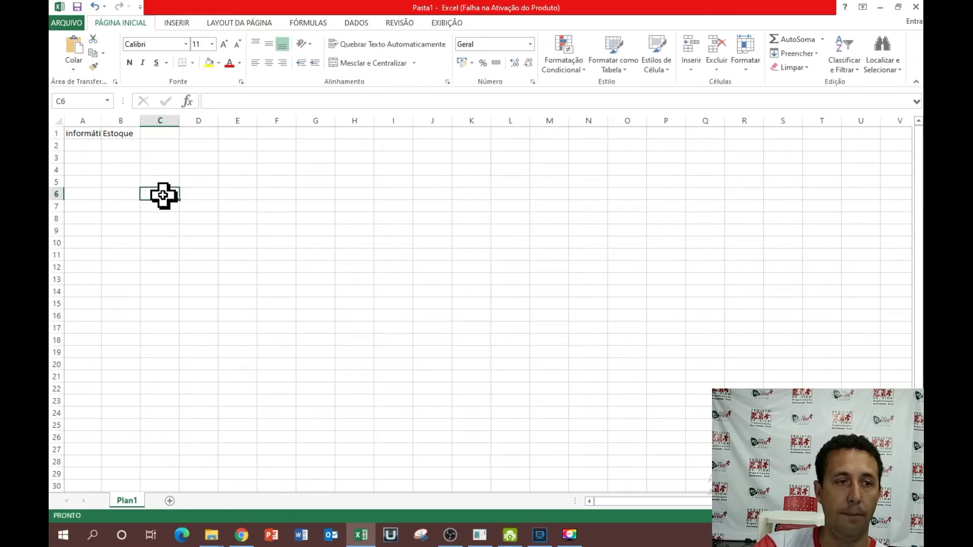
pyautogui.click(79, 135)
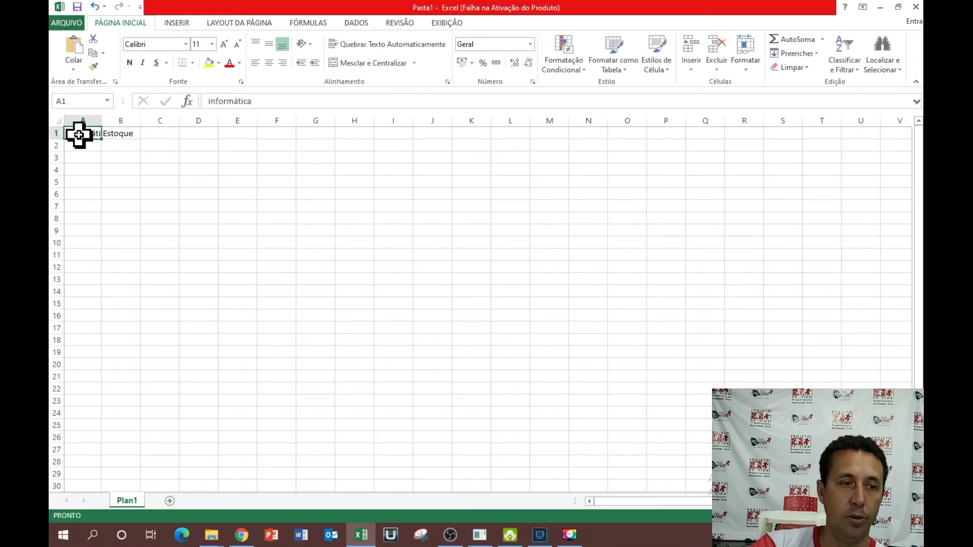
pyautogui.click(124, 134)
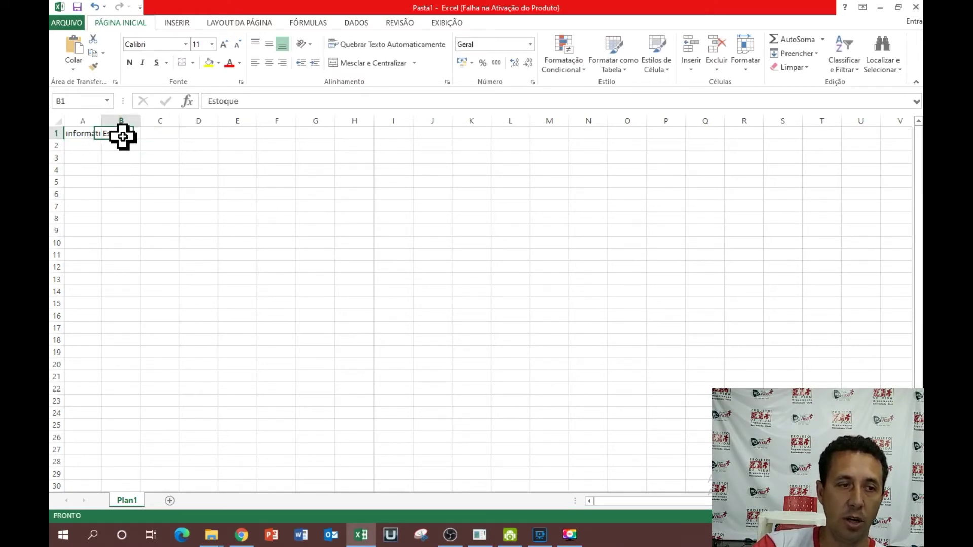
# AutoFit column A to the full word in A1 and check cells A1 and B1
pyautogui.doubleClick(102, 122)
pyautogui.click(94, 136)
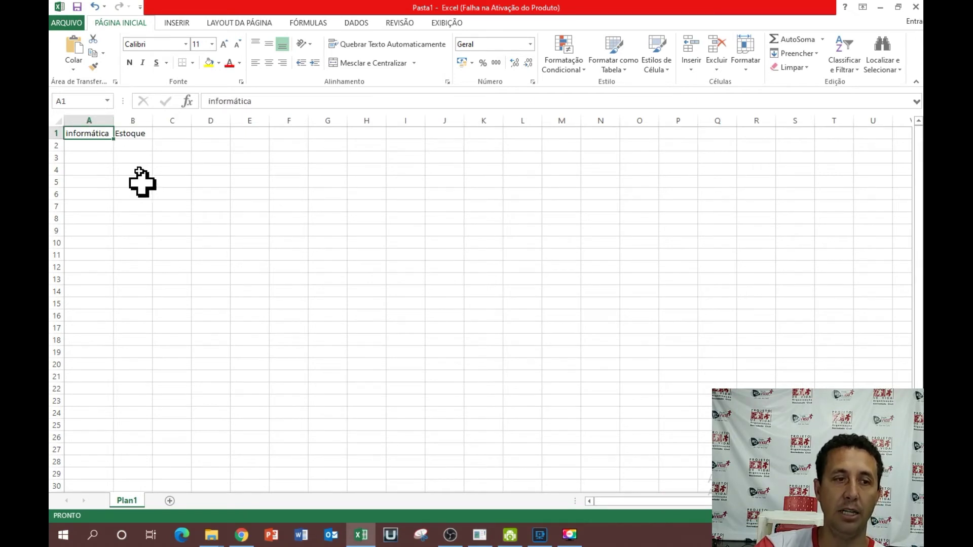
pyautogui.click(135, 136)
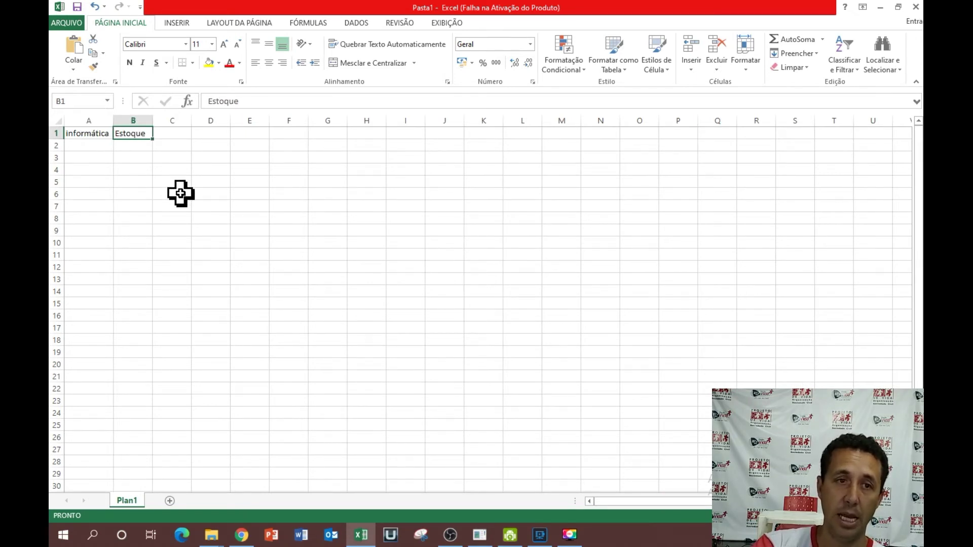
# Examine the boundary between columns A and B by alternating between their heading cells and the empty cells below
pyautogui.click(103, 137)
pyautogui.click(135, 133)
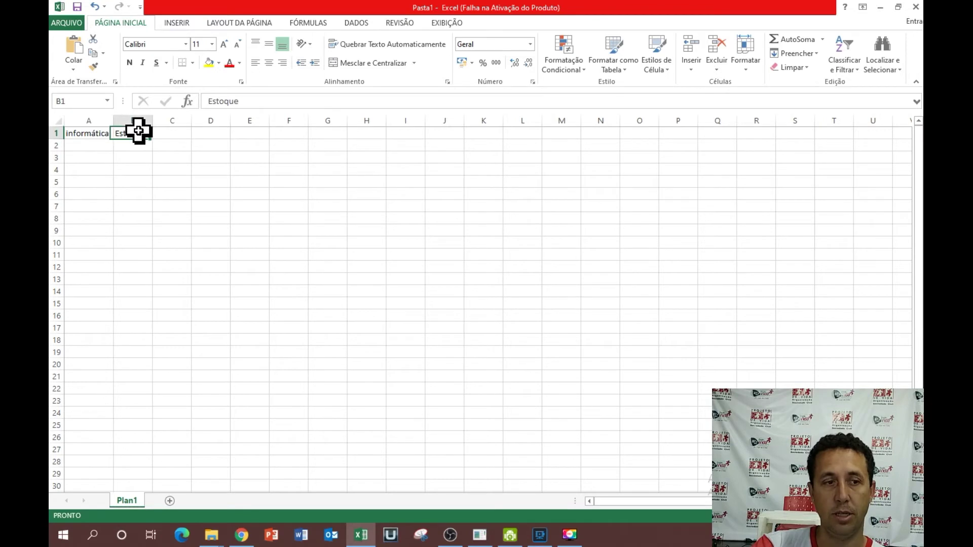
pyautogui.click(99, 139)
pyautogui.click(124, 134)
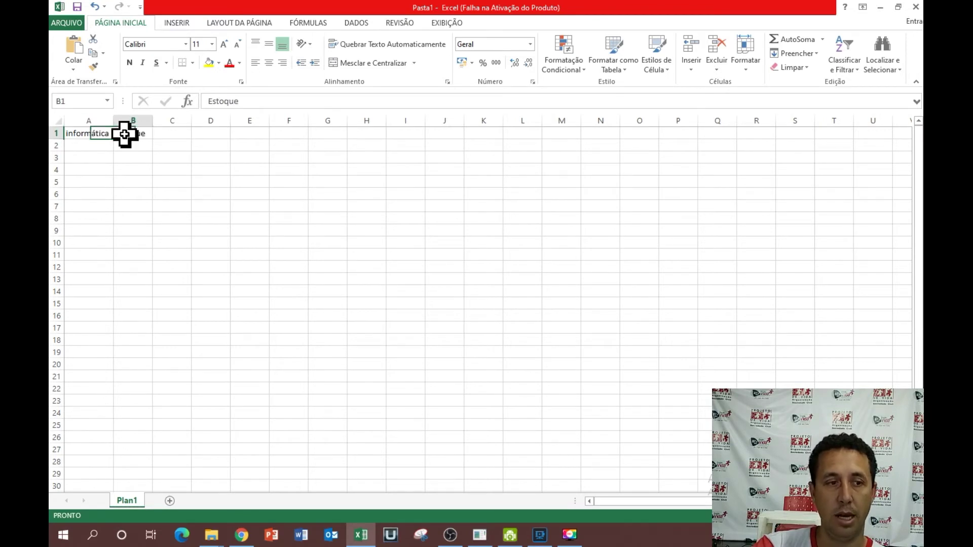
pyautogui.click(96, 133)
pyautogui.click(127, 134)
pyautogui.click(105, 133)
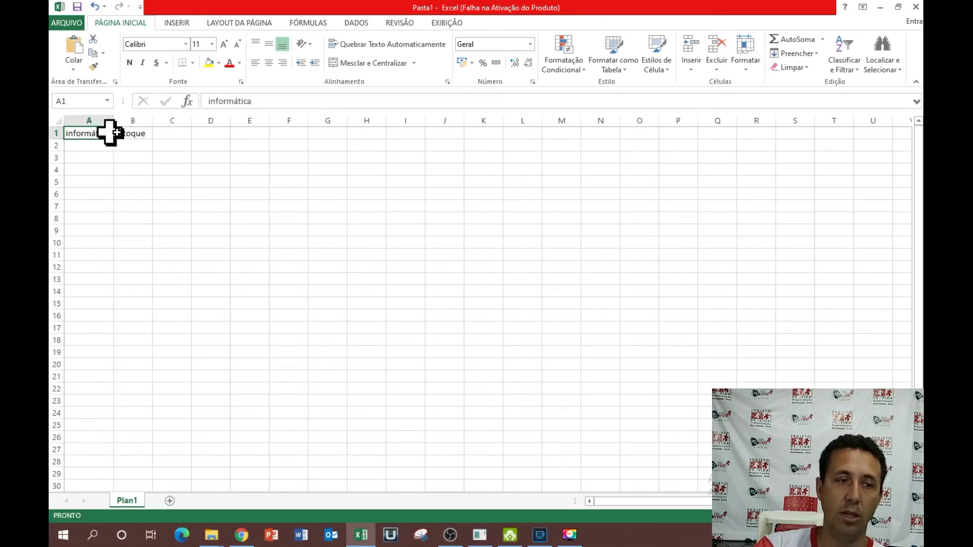
pyautogui.click(121, 133)
pyautogui.click(136, 158)
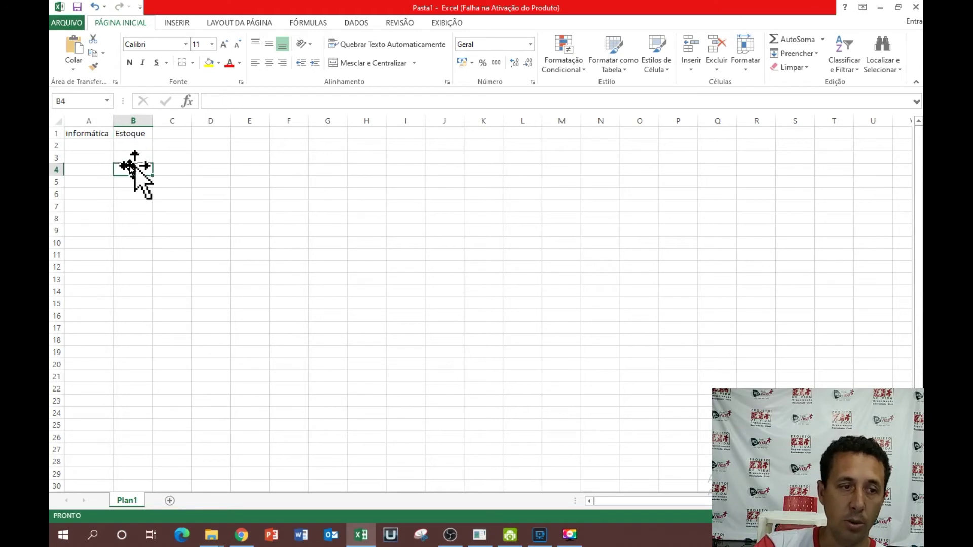
pyautogui.click(100, 157)
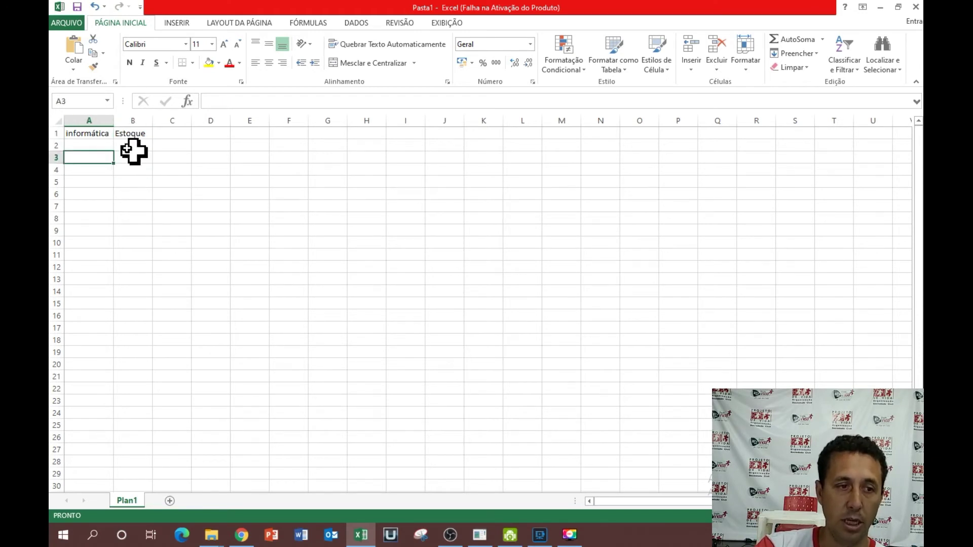
pyautogui.click(104, 136)
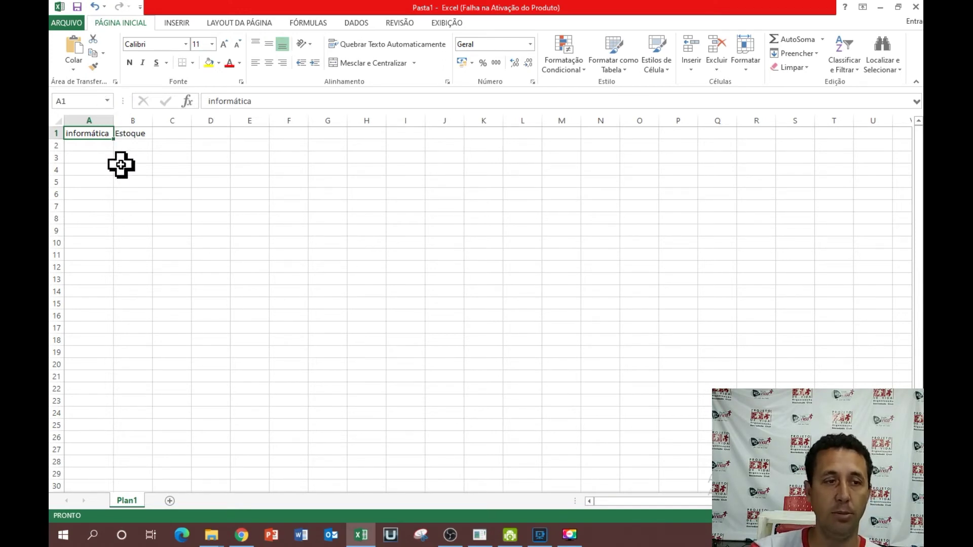
# Enter the values 1, 2 and 3 in cells B2 to B4 under the "Estoque" heading
pyautogui.click(133, 147)
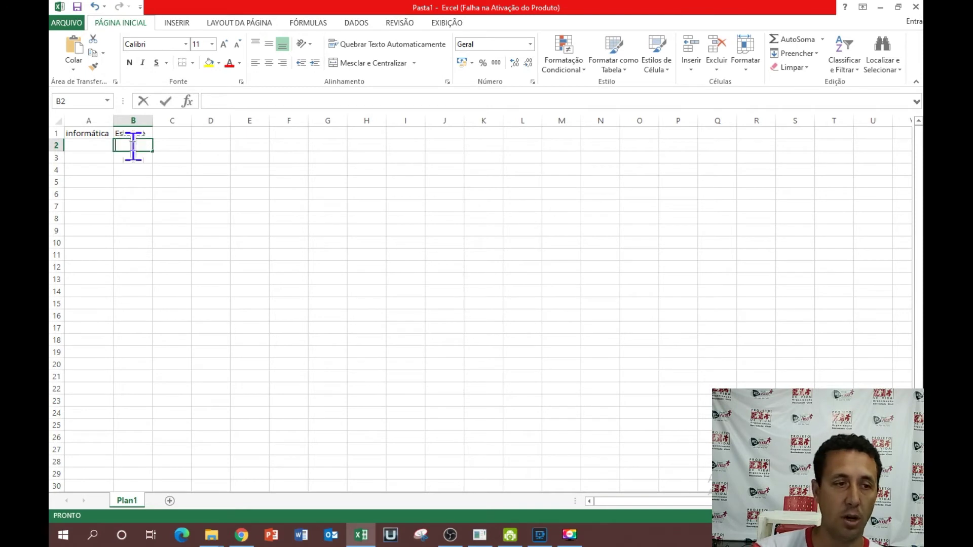
pyautogui.write('1')
pyautogui.press('Return')
pyautogui.write('2')
pyautogui.press('Return')
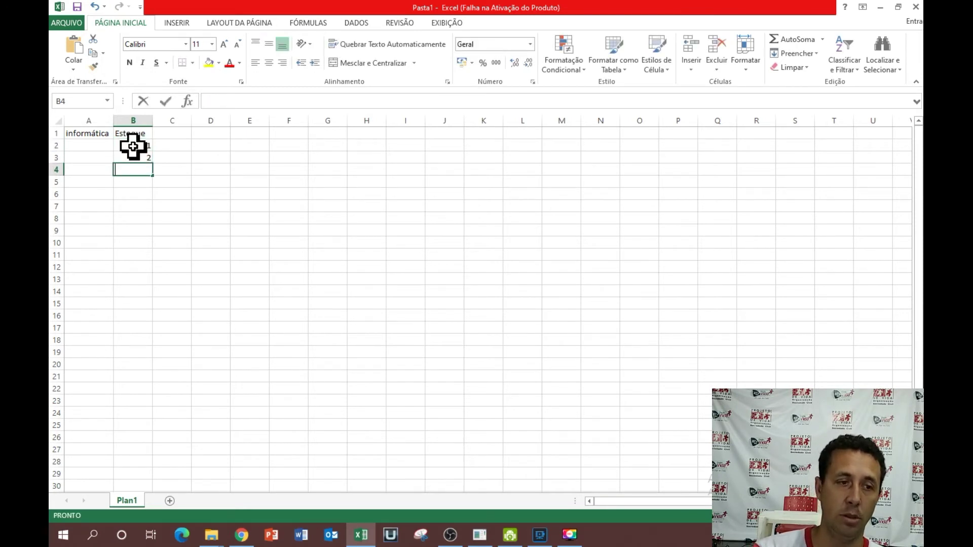
pyautogui.write('3')
# Enter the values 2, 3 and 3 in cells A2 to A4 and review cells A1 and A2
pyautogui.click(72, 146)
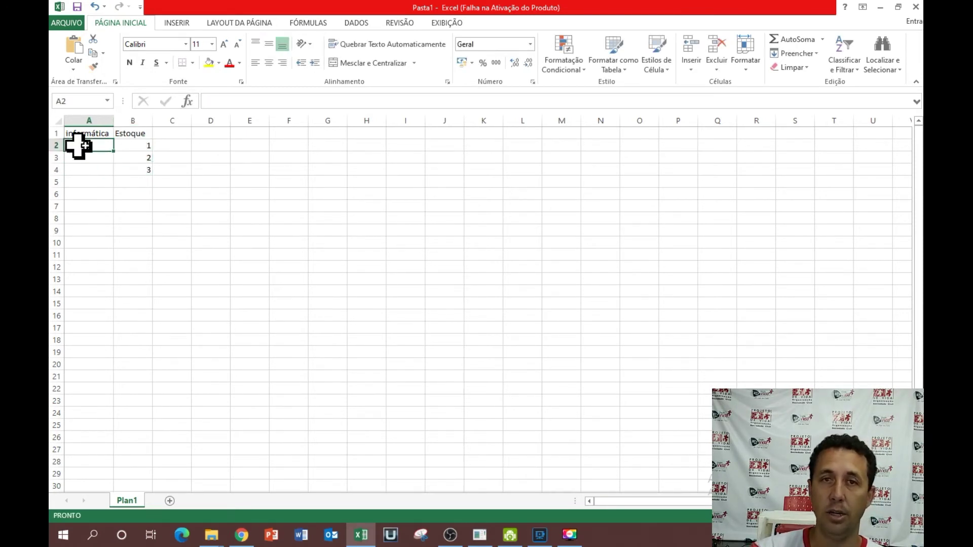
pyautogui.write('2')
pyautogui.press('Return')
pyautogui.write('3')
pyautogui.press('Return')
pyautogui.write('3')
pyautogui.press('Return')
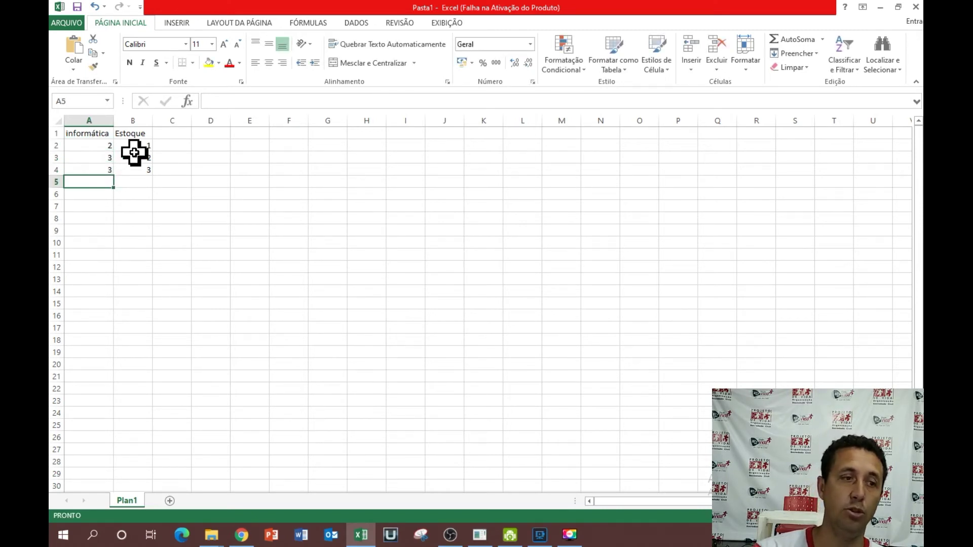
pyautogui.click(104, 134)
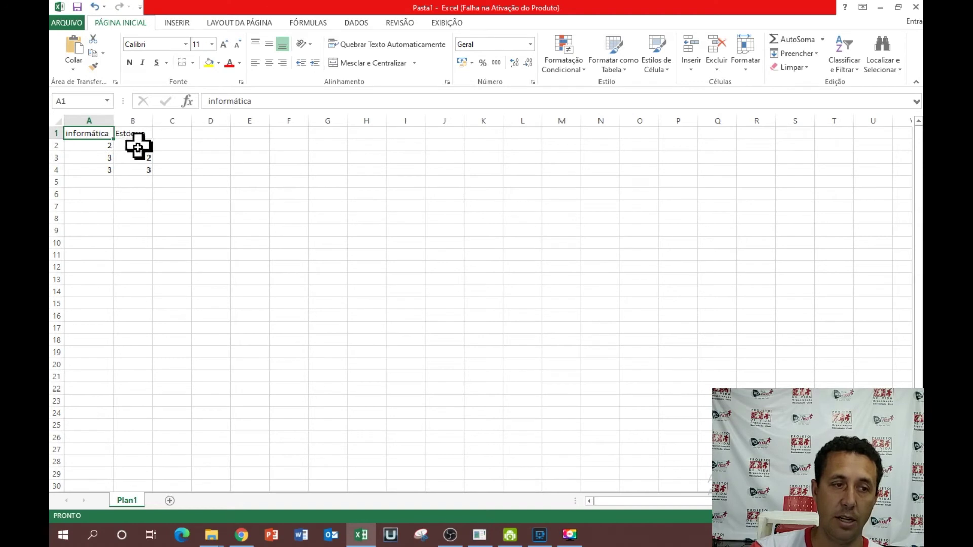
pyautogui.click(96, 147)
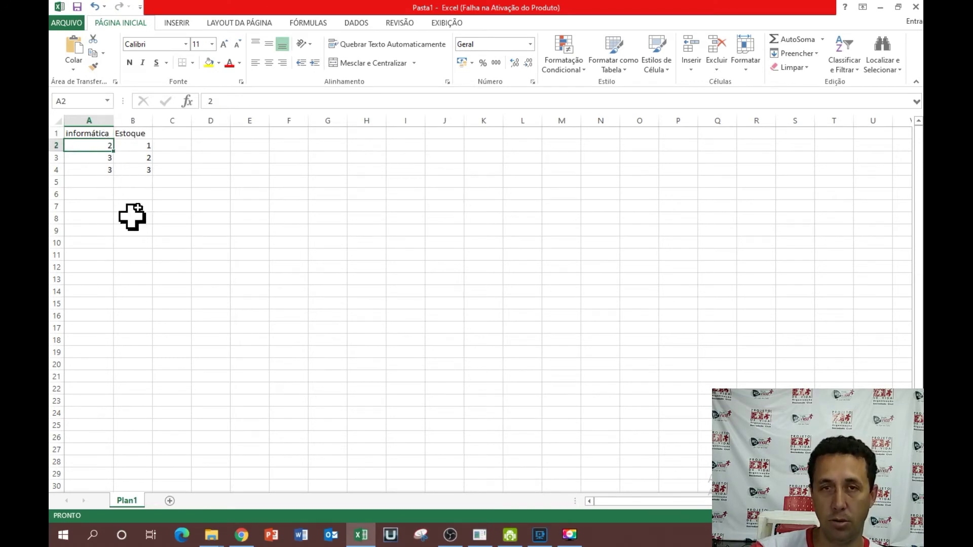
# Undo all the cell entries and column width changes until the worksheet is blank again
pyautogui.click(95, 8)
pyautogui.click(95, 7)
pyautogui.click(95, 7)
pyautogui.click(95, 7)
pyautogui.click(95, 7)
pyautogui.click(95, 7)
pyautogui.click(95, 7)
pyautogui.click(95, 8)
pyautogui.click(95, 8)
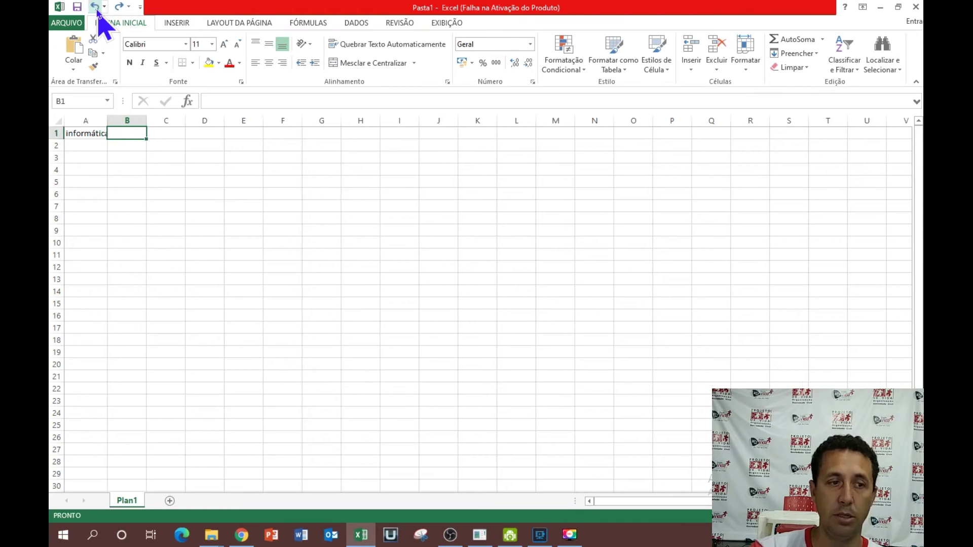
pyautogui.click(95, 7)
pyautogui.click(95, 7)
pyautogui.click(95, 7)
pyautogui.click(95, 7)
pyautogui.click(95, 8)
pyautogui.click(95, 7)
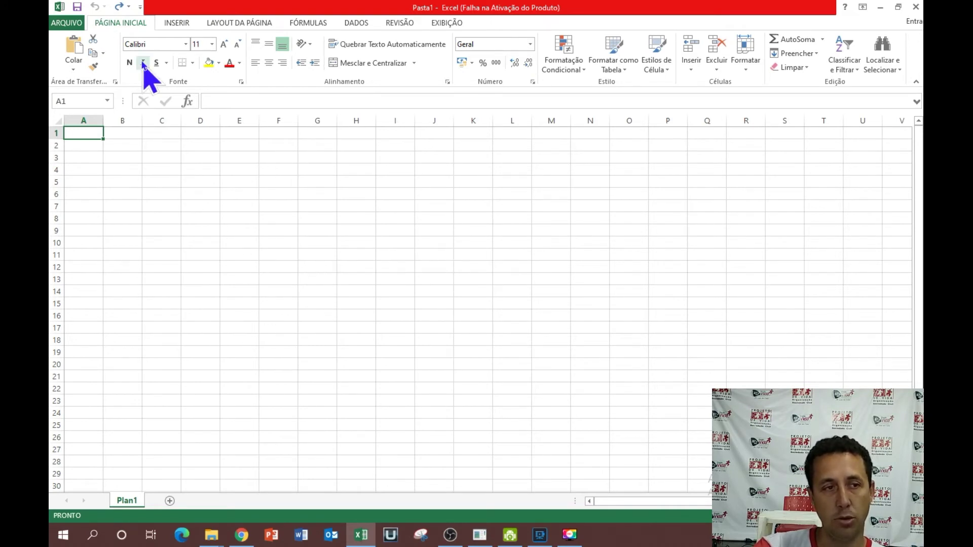
# Redo the undone entries and column changes, and undo them again until the worksheet is blank
pyautogui.click(118, 6)
pyautogui.click(119, 6)
pyautogui.click(119, 6)
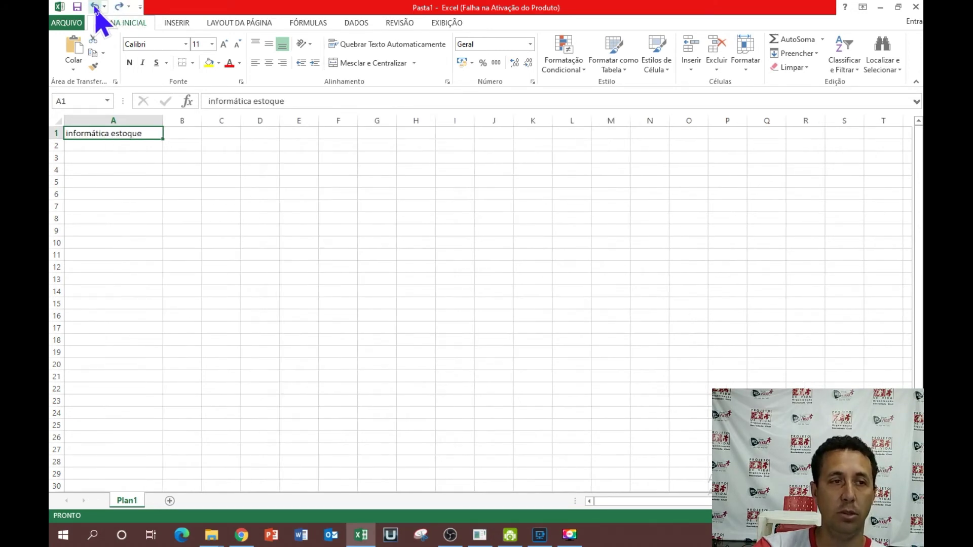
pyautogui.click(95, 6)
pyautogui.click(95, 6)
pyautogui.click(94, 6)
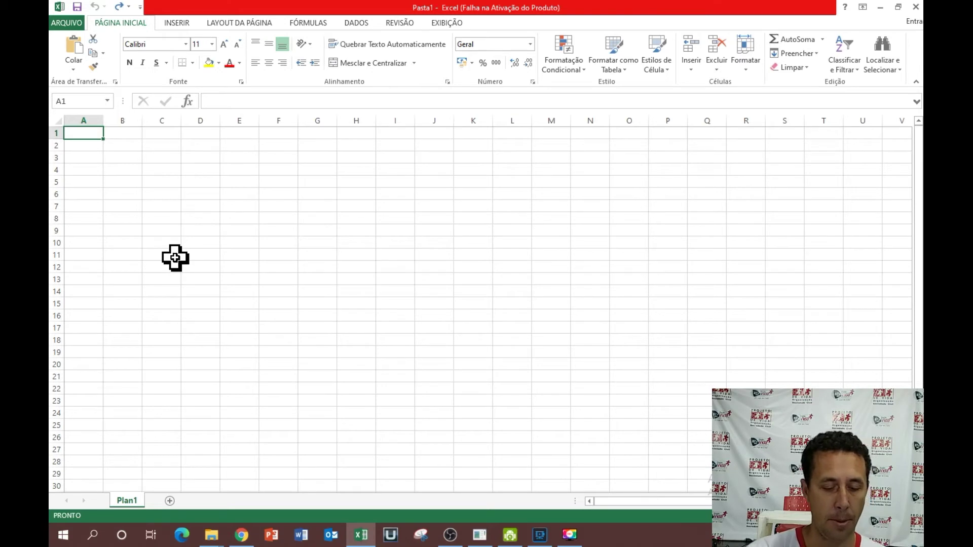
# Enter the title "Compras da semana" in cell A1 and reselect that cell
pyautogui.write('Comp')
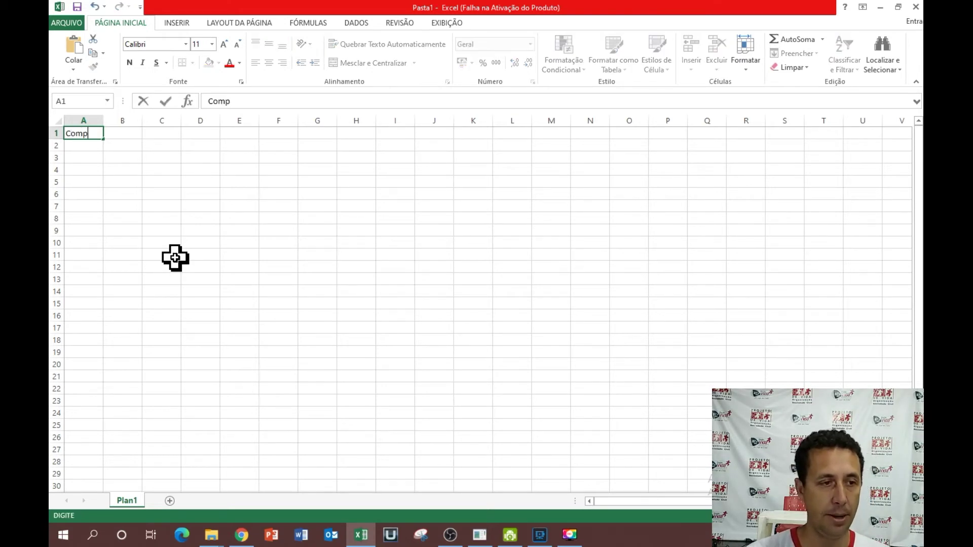
pyautogui.write('ras da semana')
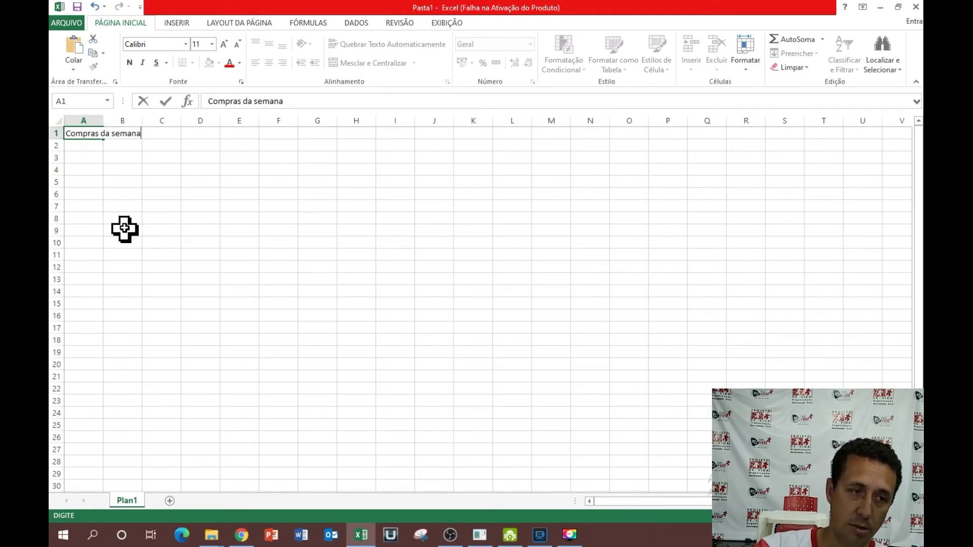
pyautogui.click(98, 154)
pyautogui.click(84, 133)
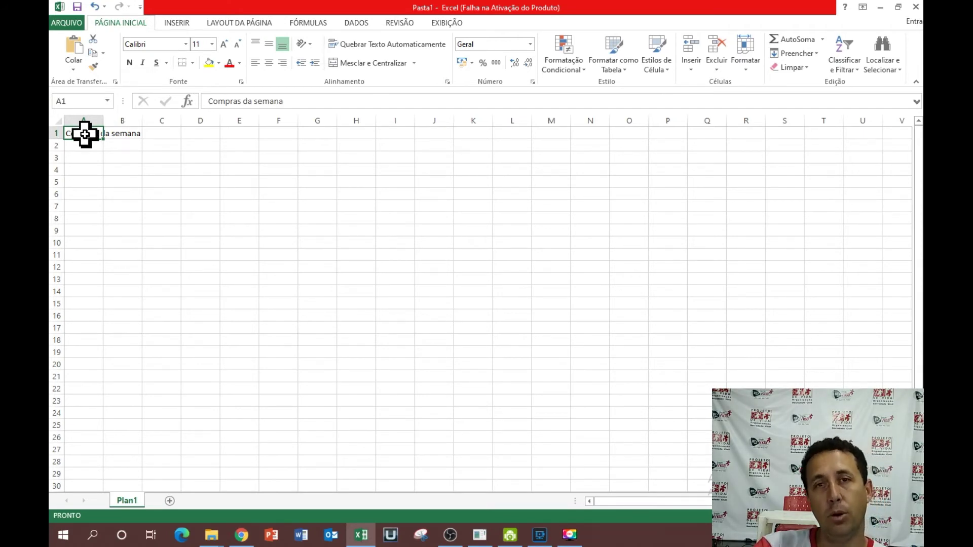
# Merge and center the title "Compras da semana" across cells A1 to D1
pyautogui.click(133, 159)
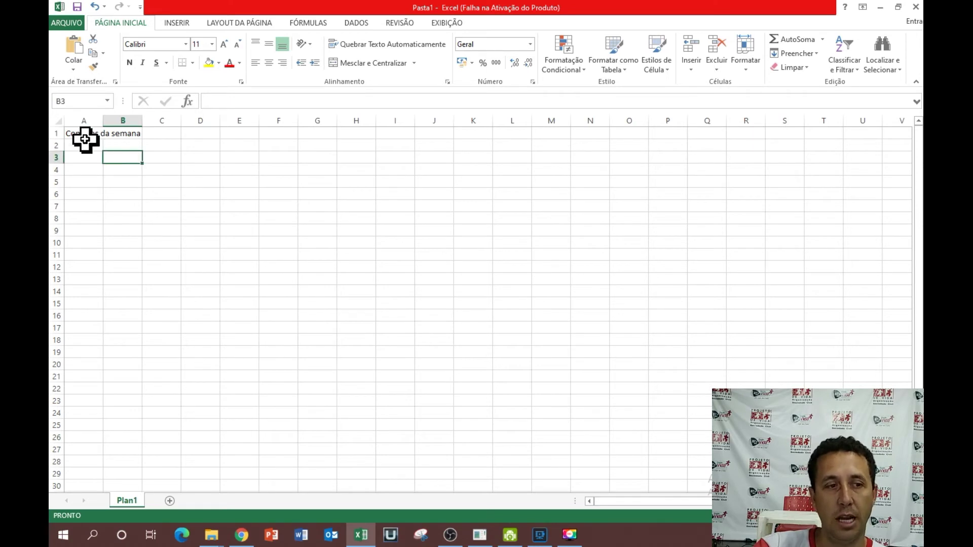
pyautogui.click(87, 135)
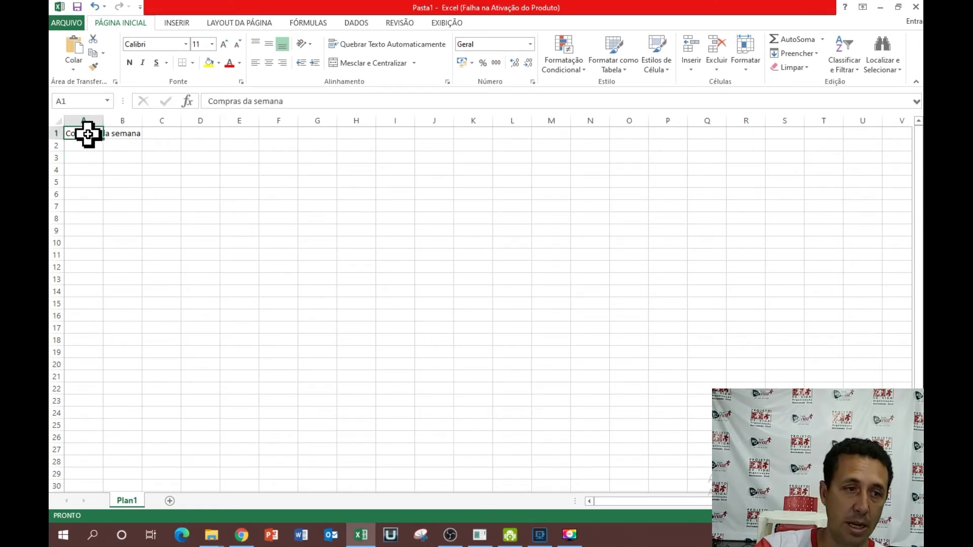
pyautogui.moveTo(87, 134); pyautogui.dragTo(194, 131)
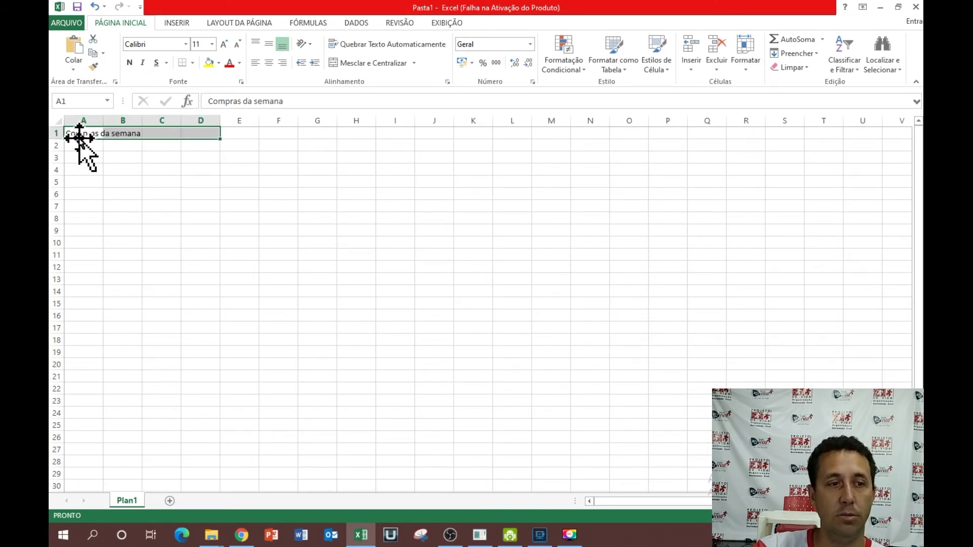
pyautogui.click(378, 62)
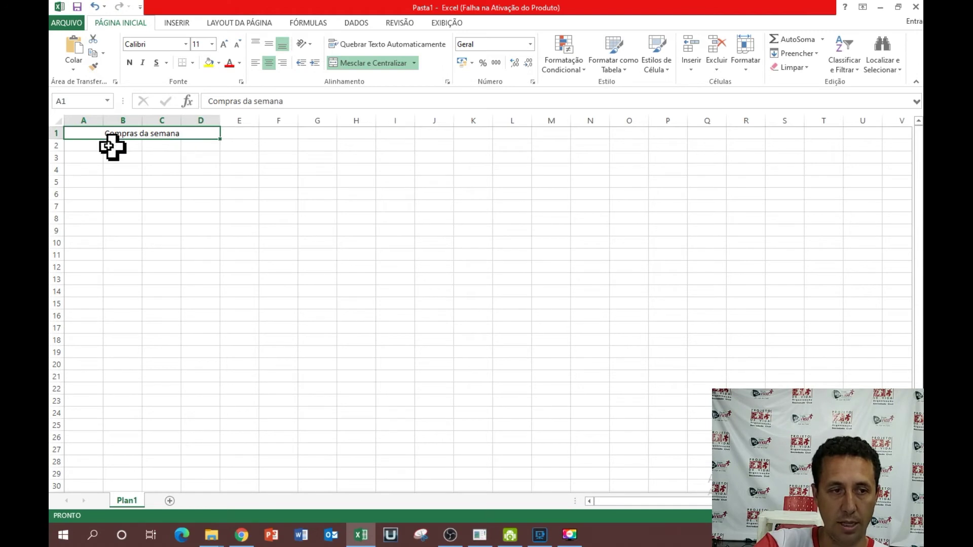
# Enter the column headings "Produto" in cell A2 and "Quantidade" in cell B2
pyautogui.click(87, 147)
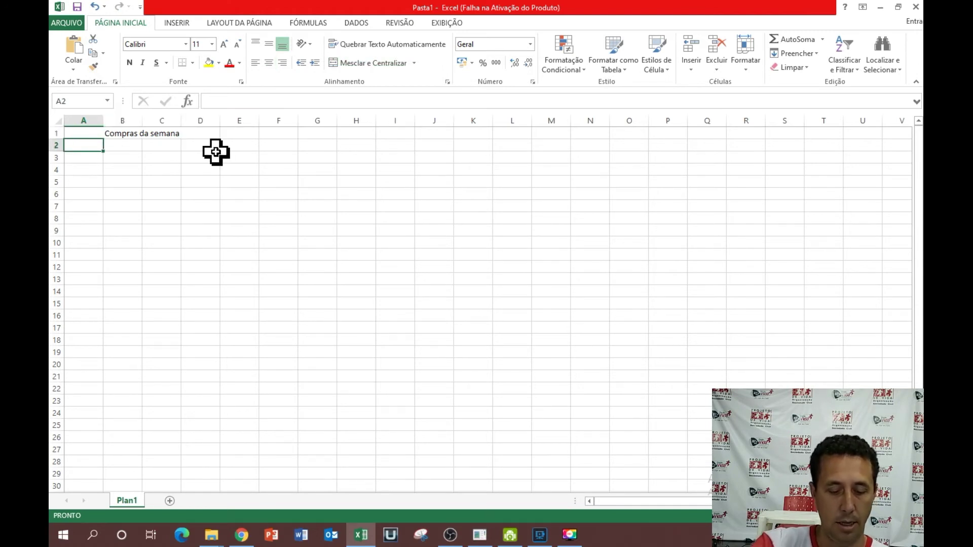
pyautogui.write('Produto')
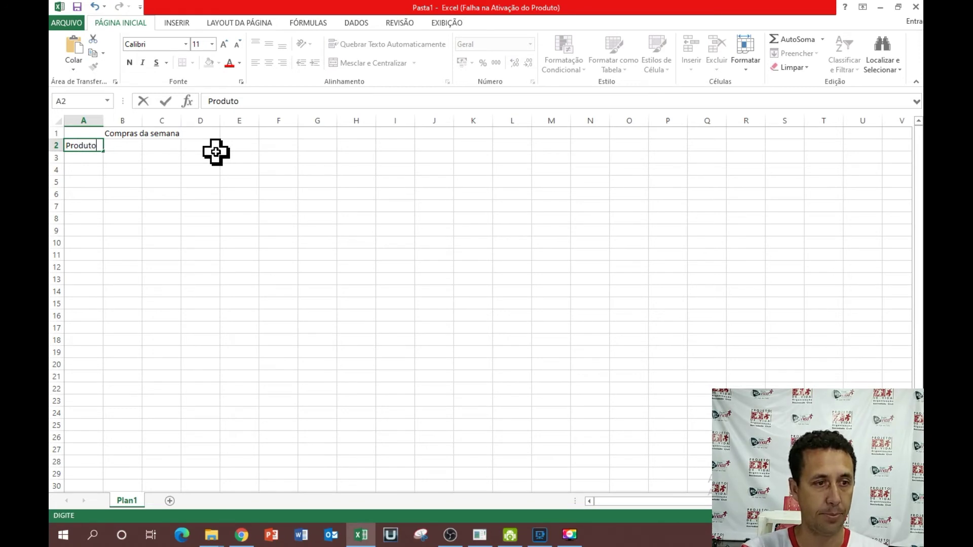
pyautogui.press('Tab')
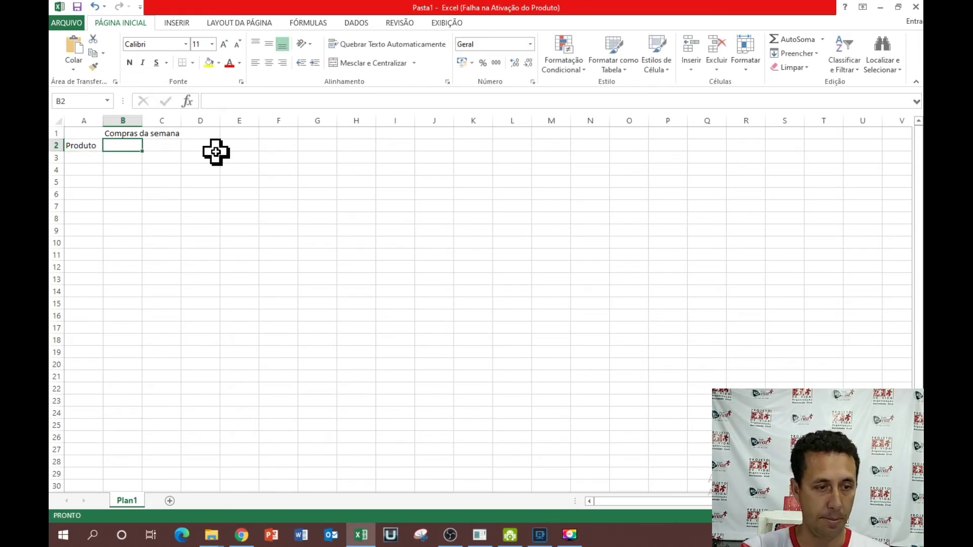
pyautogui.write('q')
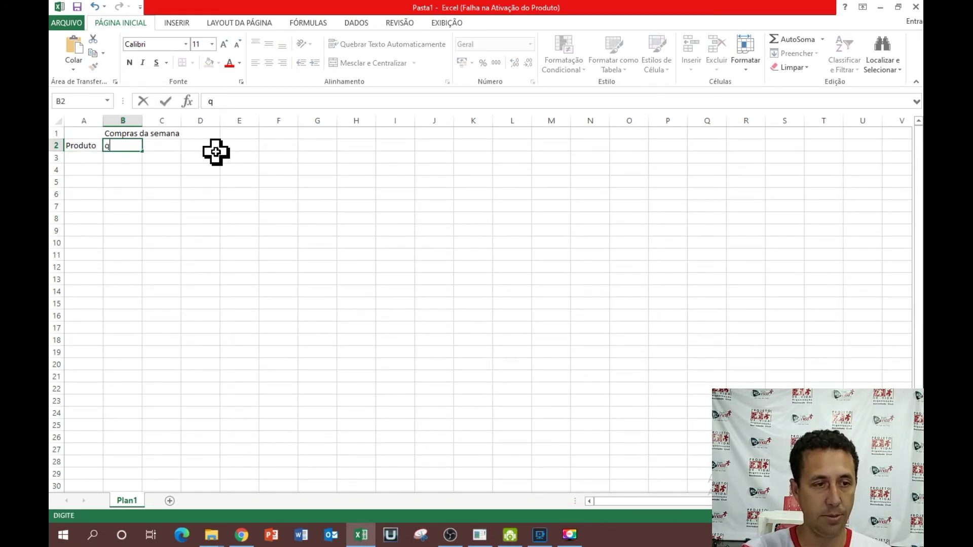
pyautogui.press('BackSpace')
pyautogui.write('Q')
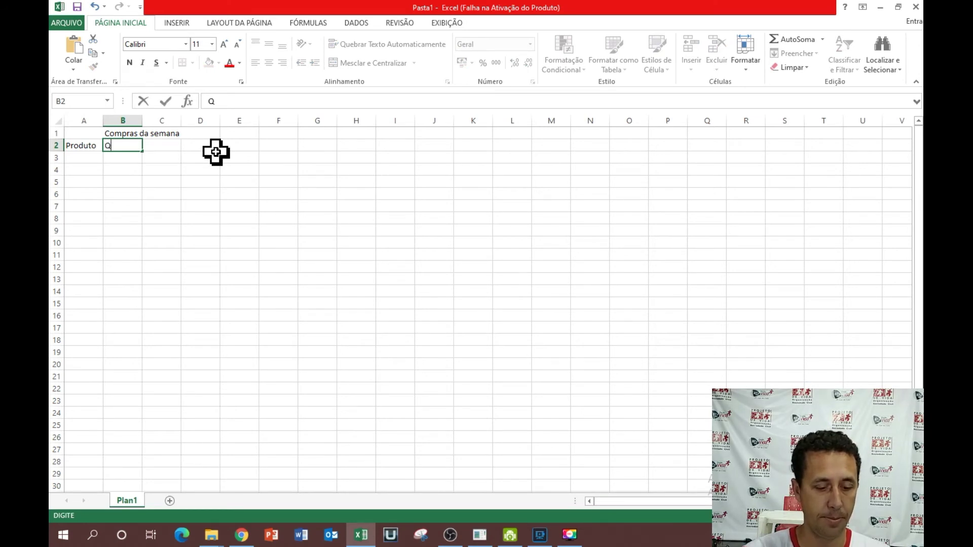
pyautogui.write('uantidade')
pyautogui.press('BackSpace')
pyautogui.press('BackSpace')
pyautogui.press('BackSpace')
pyautogui.write('s')
pyautogui.press('BackSpace')
pyautogui.write('ade')
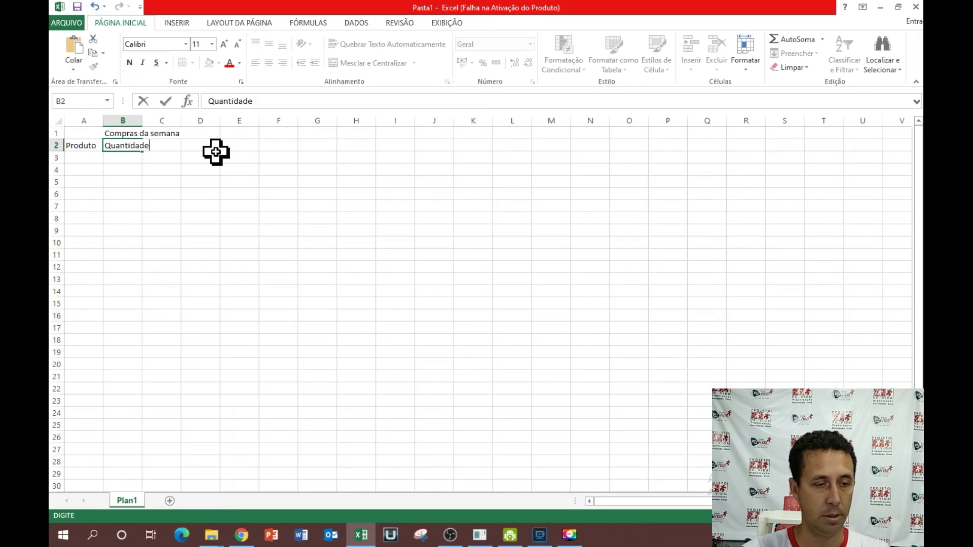
pyautogui.press('Tab')
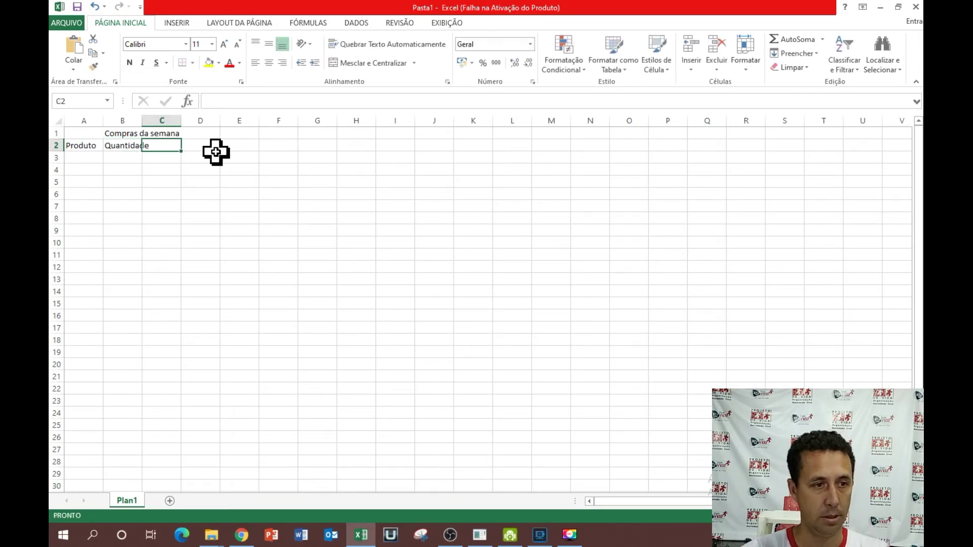
# Enter the unit price heading "Preço(uni)" in cell C2
pyautogui.write('P')
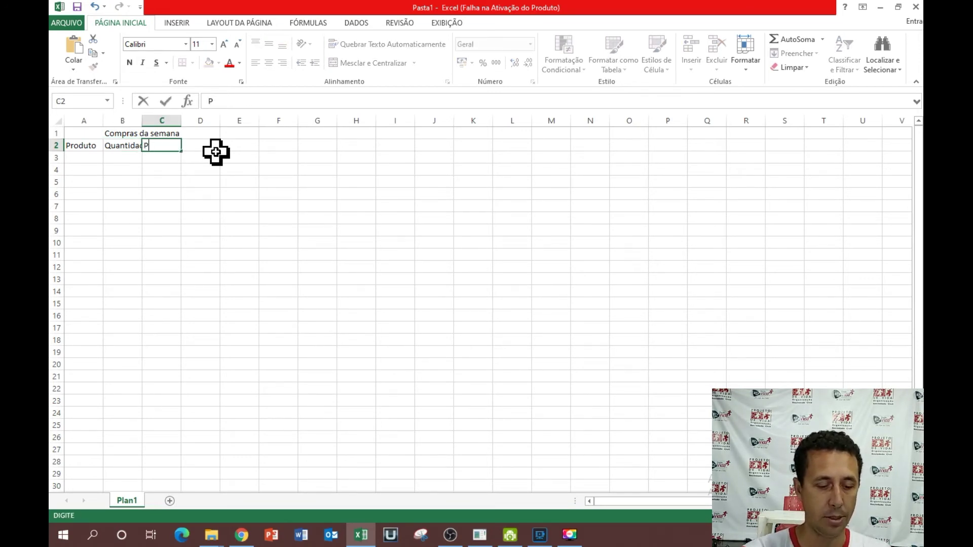
pyautogui.write('reço(um)')
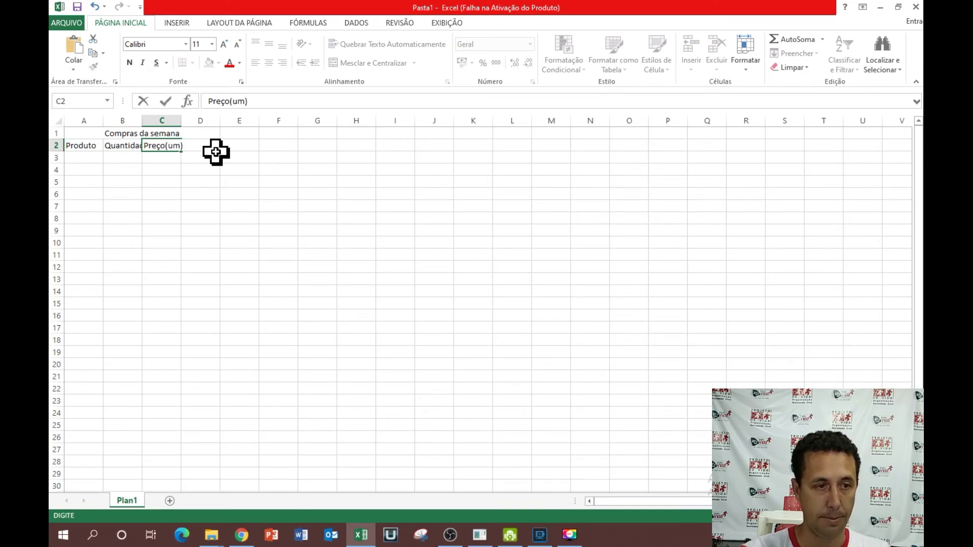
pyautogui.press('BackSpace')
pyautogui.press('BackSpace')
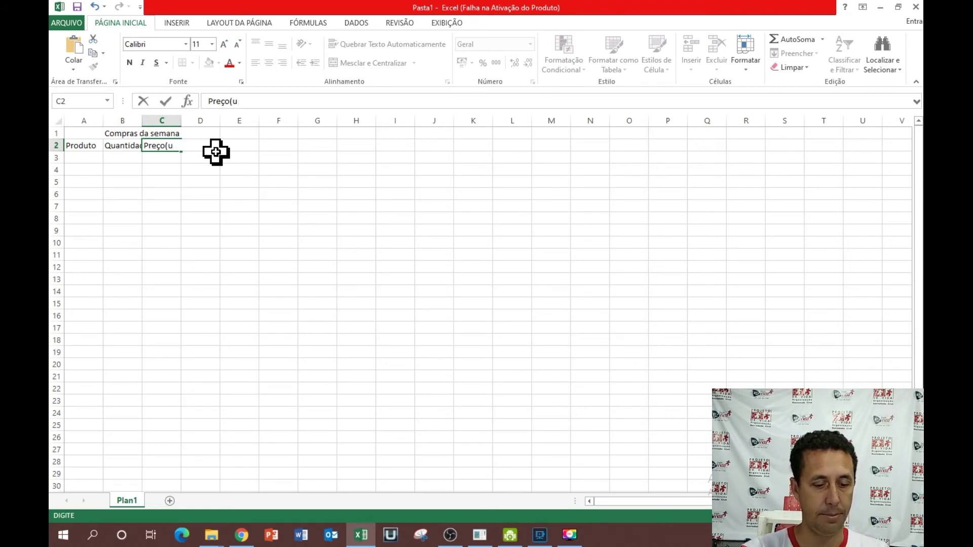
pyautogui.write('m.')
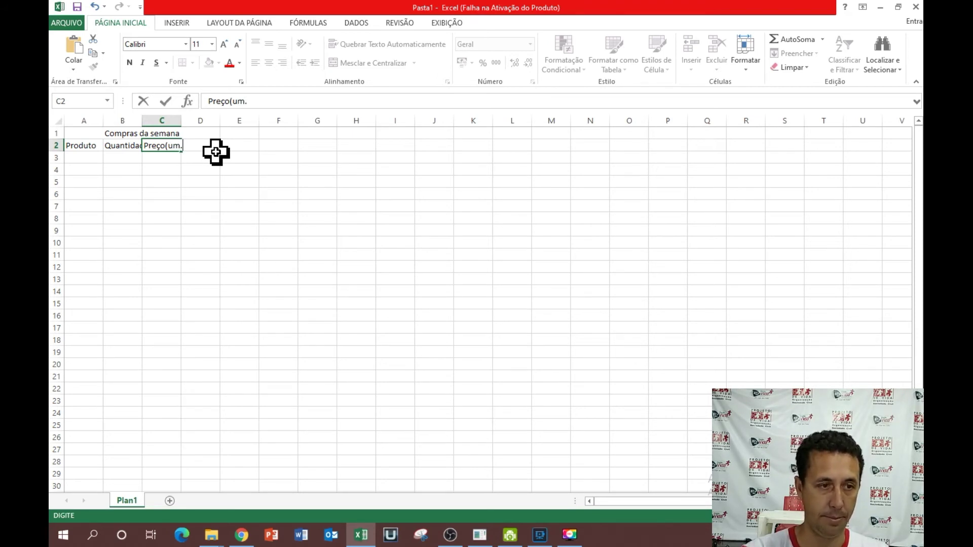
pyautogui.press('BackSpace')
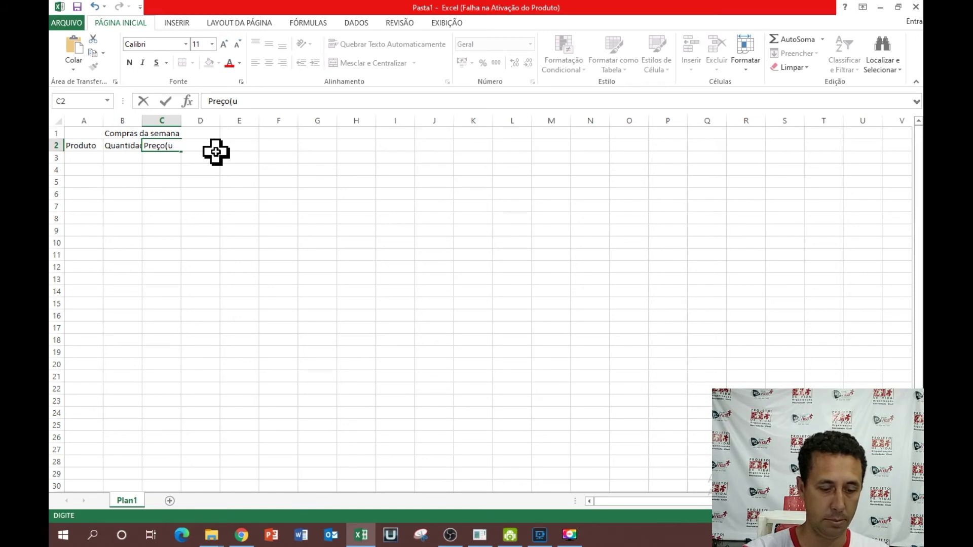
pyautogui.write('ni')
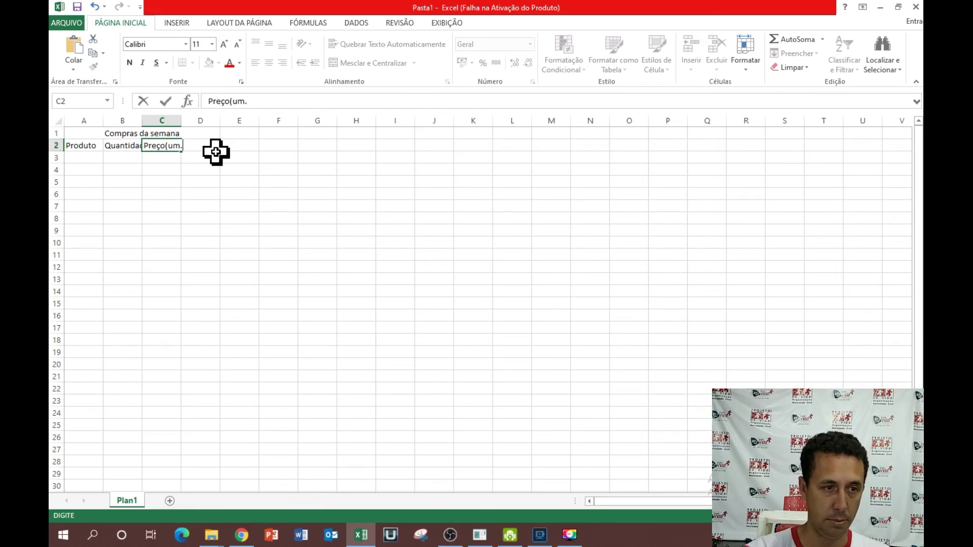
pyautogui.press('BackSpace')
pyautogui.press('BackSpace')
pyautogui.write('n')
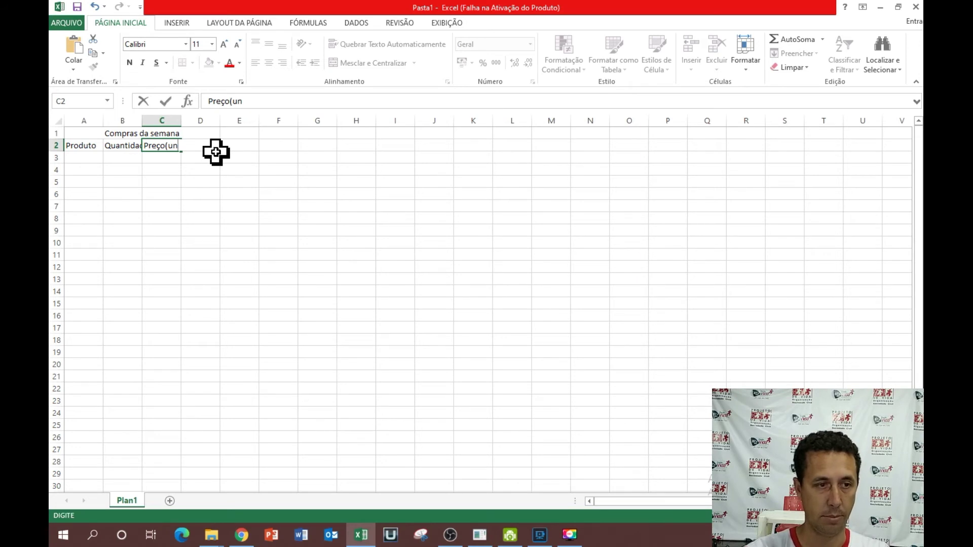
pyautogui.press('BackSpace')
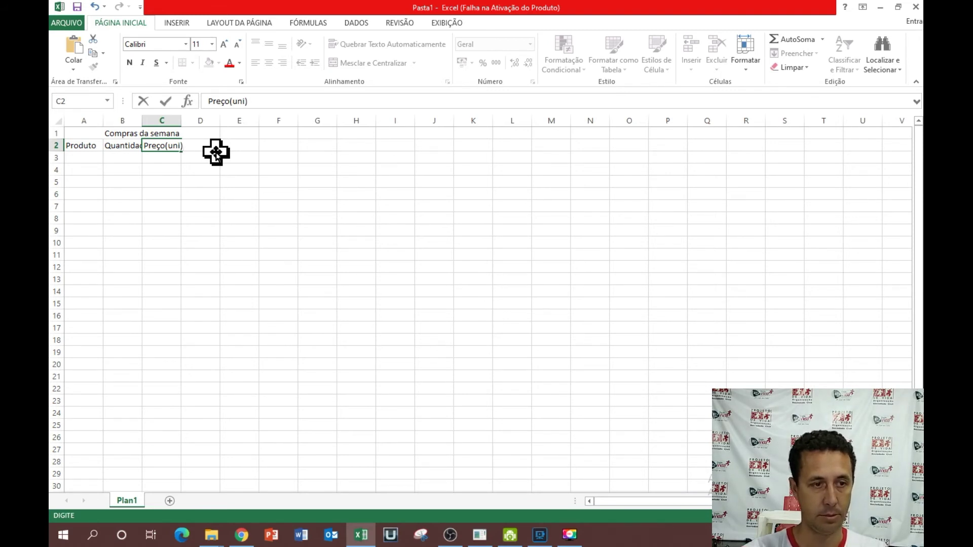
# Enter the heading "Valor Total" in cell D2
pyautogui.click(216, 152)
pyautogui.write('V')
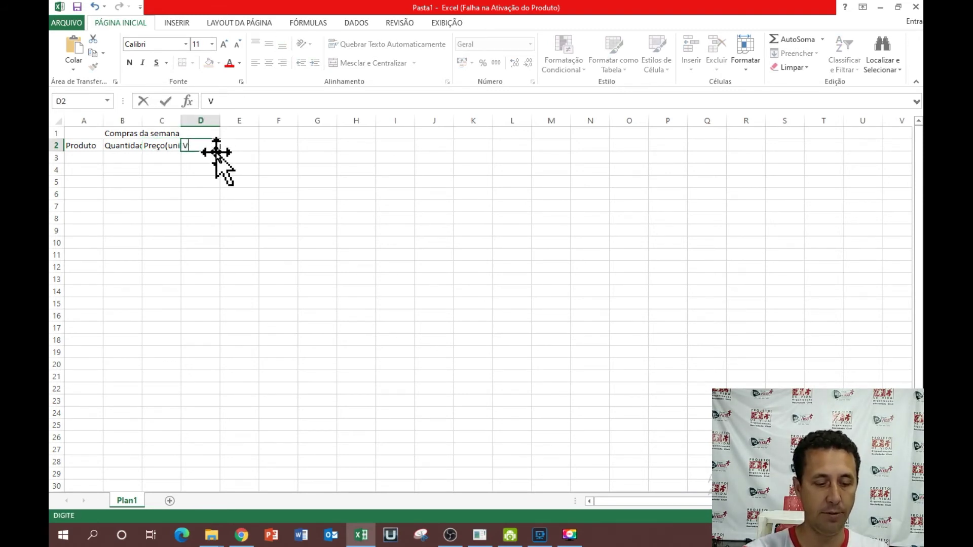
pyautogui.write('alor Total')
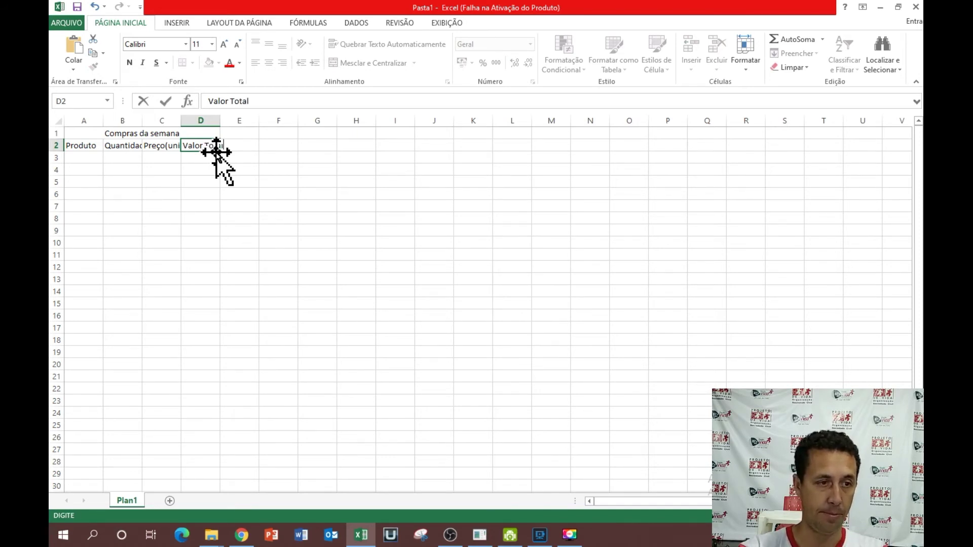
pyautogui.press('Return')
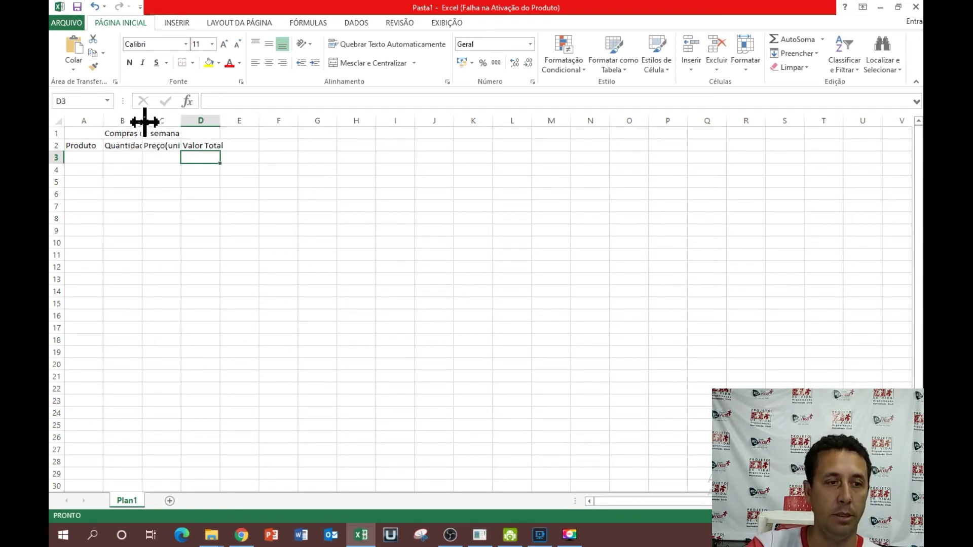
# Check the cut-off headings in row 2 and widen columns B, C and D to fit them
pyautogui.click(135, 147)
pyautogui.click(172, 145)
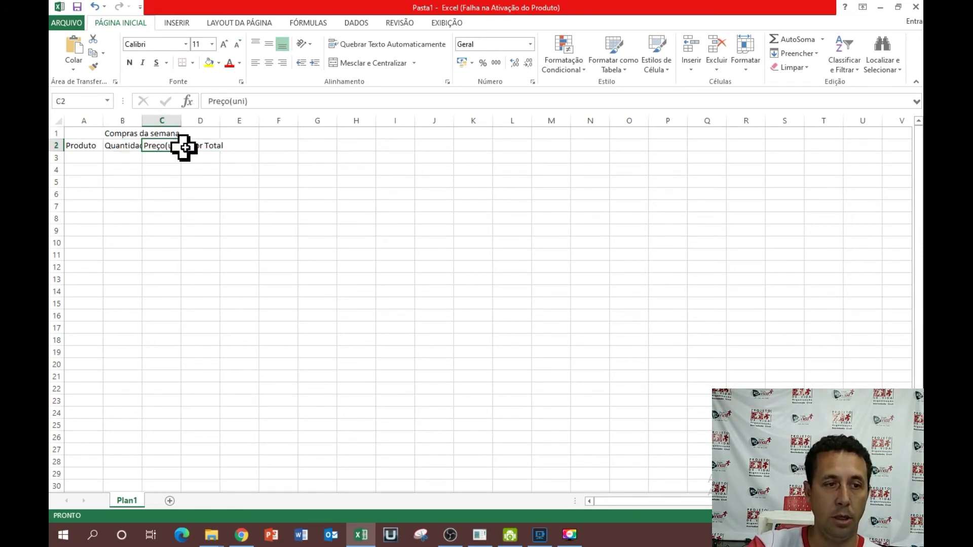
pyautogui.click(191, 147)
pyautogui.click(160, 147)
pyautogui.click(129, 145)
pyautogui.click(158, 146)
pyautogui.moveTo(145, 118); pyautogui.dragTo(245, 121)
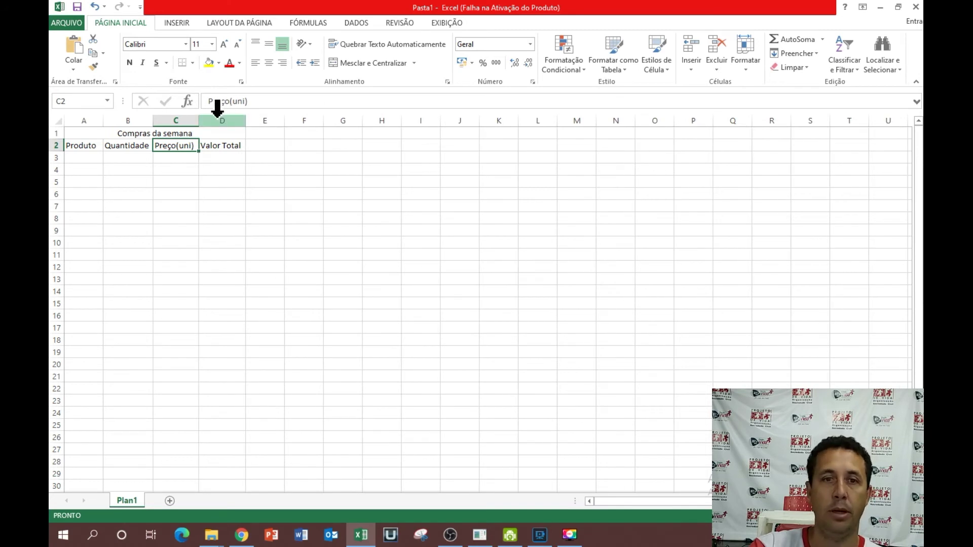
# List the products Arroz, Feijão, Café, Sal and Macarrão in cells A3 to A7
pyautogui.click(98, 159)
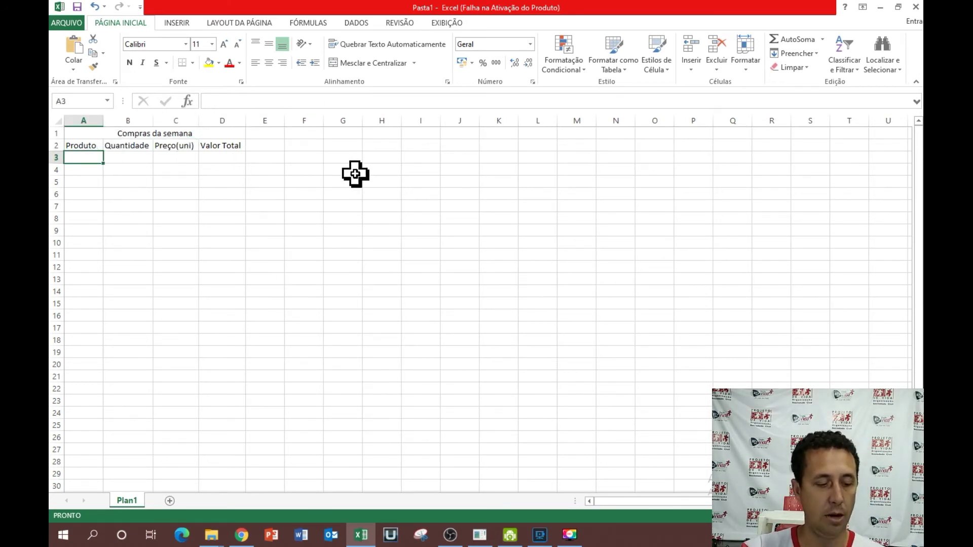
pyautogui.write('Arroz')
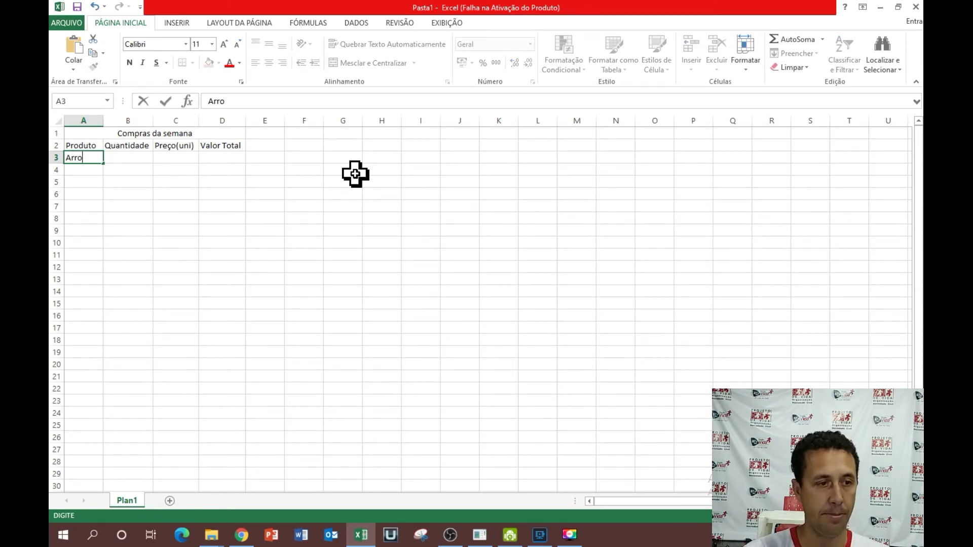
pyautogui.press('Return')
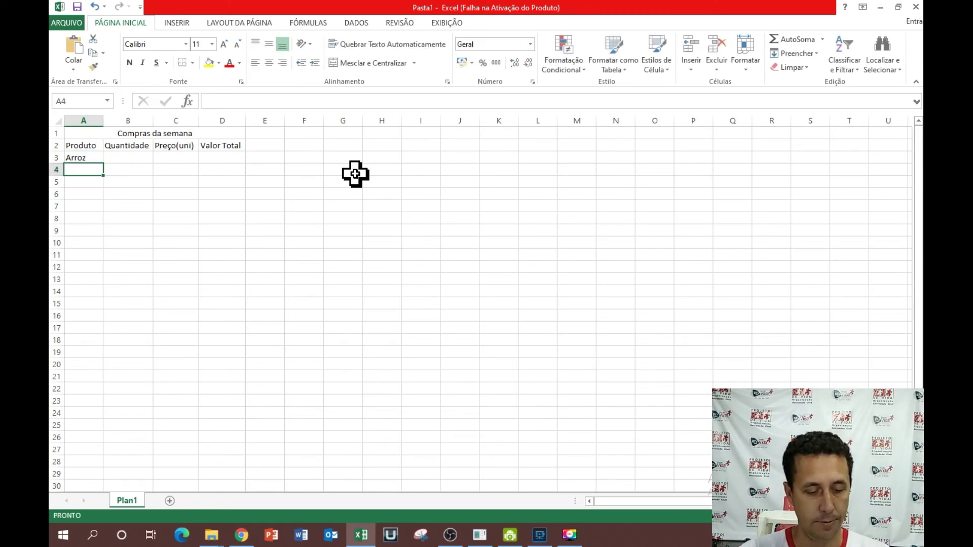
pyautogui.write('Feijão')
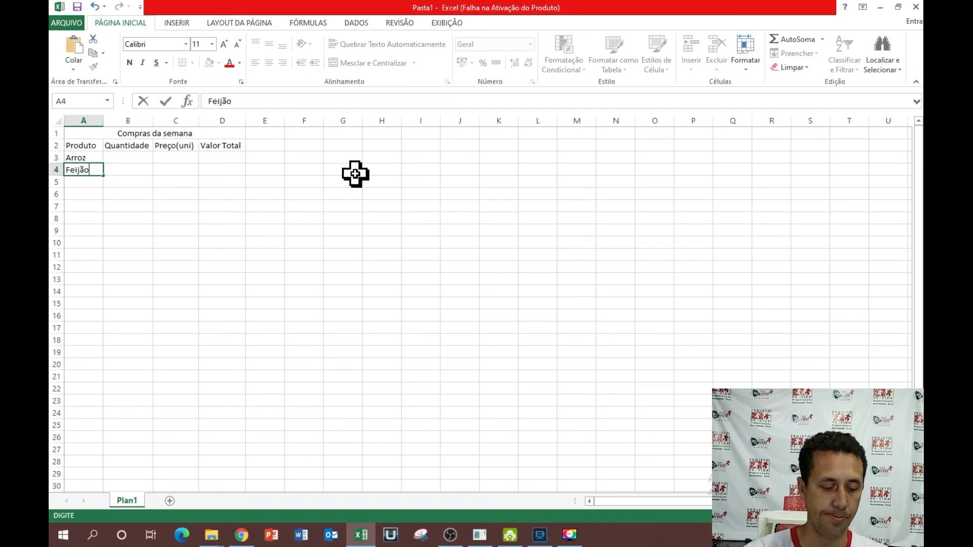
pyautogui.press('Return')
pyautogui.write('Café')
pyautogui.press('Return')
pyautogui.write('Sal')
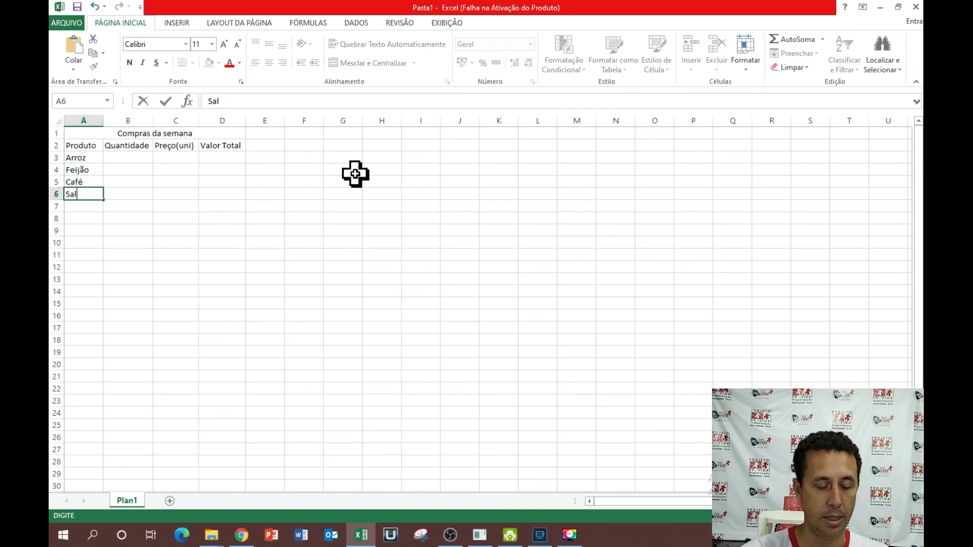
pyautogui.press('Return')
pyautogui.write('M')
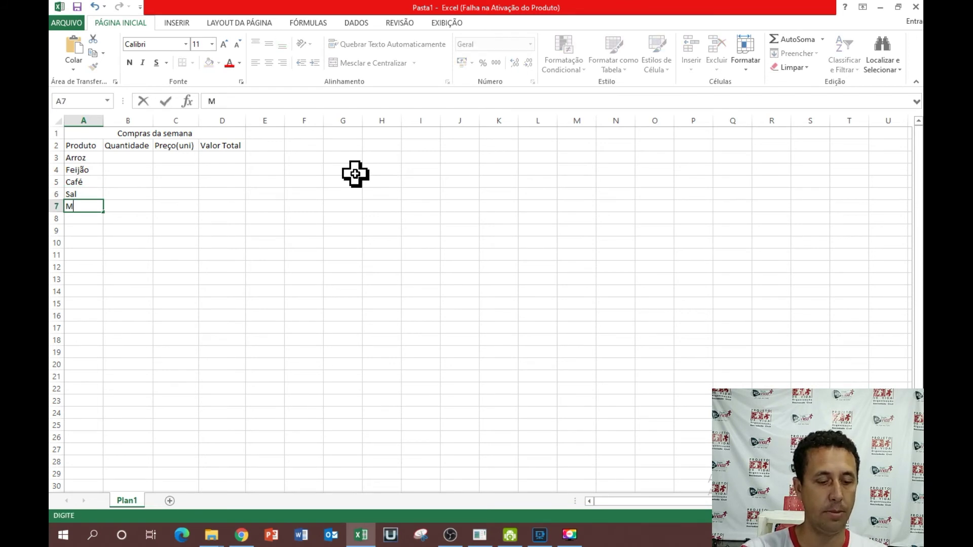
pyautogui.write('acarrão')
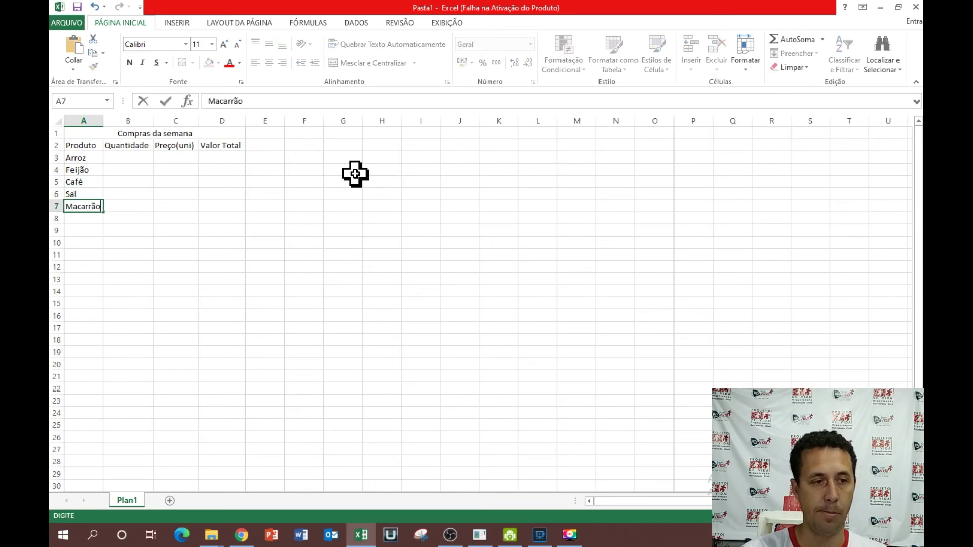
pyautogui.press('Tab')
# Enter the quantities 2, 4, 3, 1 and 2 for the five products in cells B3 to B7
pyautogui.press('Up')
pyautogui.press('Up')
pyautogui.press('Up')
pyautogui.press('Up')
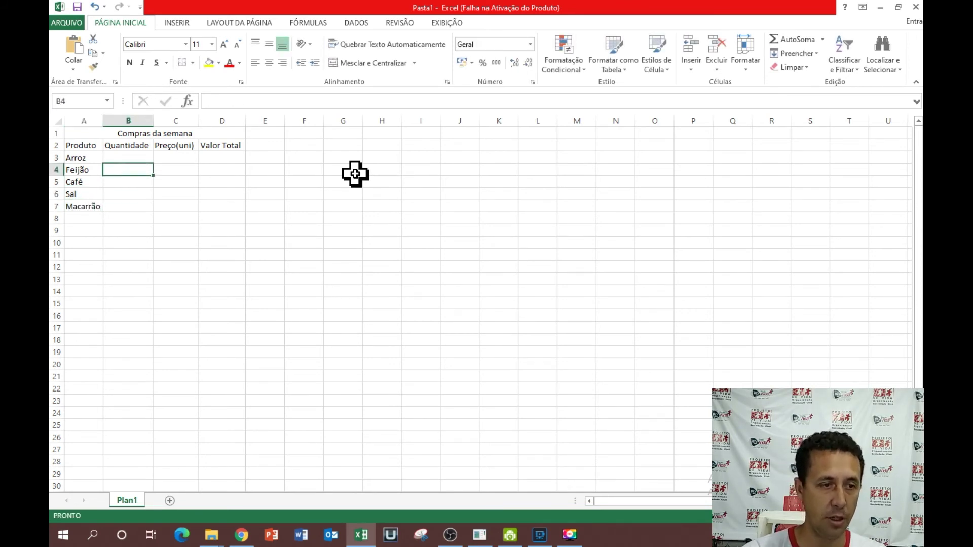
pyautogui.write('2')
pyautogui.press('Return')
pyautogui.write('4')
pyautogui.press('Return')
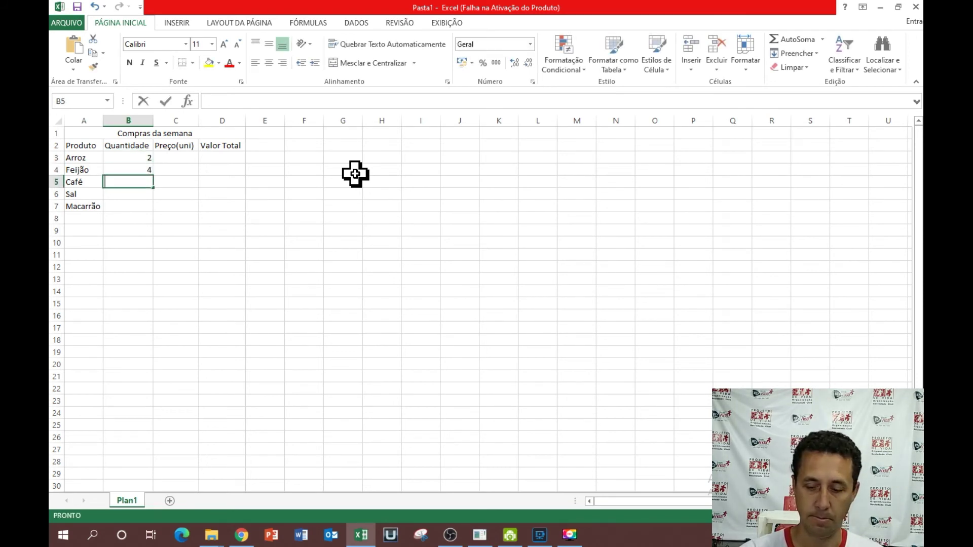
pyautogui.write('3')
pyautogui.press('Return')
pyautogui.write('1')
pyautogui.press('Return')
pyautogui.write('2')
pyautogui.press('Return')
# Enter the unit price of Arroz in cell C3 as R$ 5,6
pyautogui.press('Right')
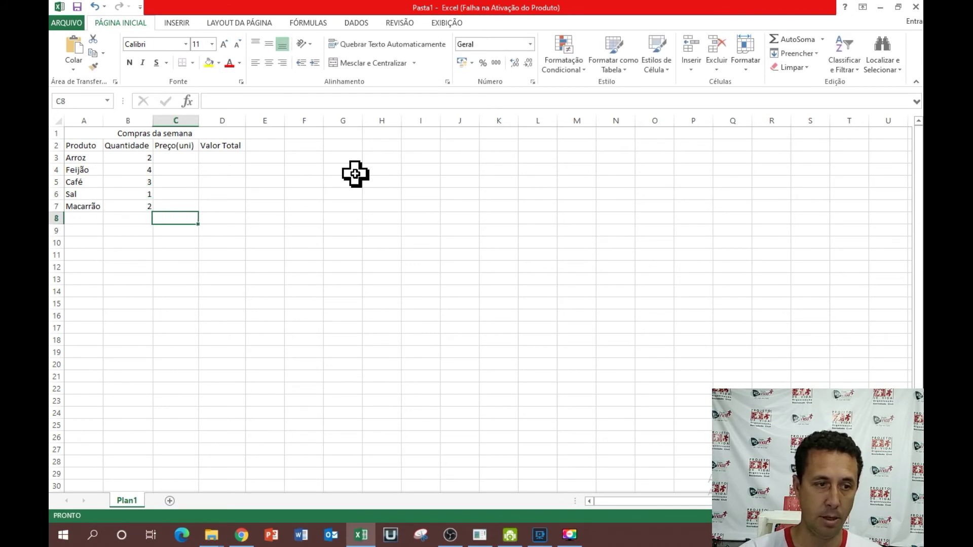
pyautogui.press('Up')
pyautogui.press('Up')
pyautogui.press('Up')
pyautogui.press('Up')
pyautogui.press('Up')
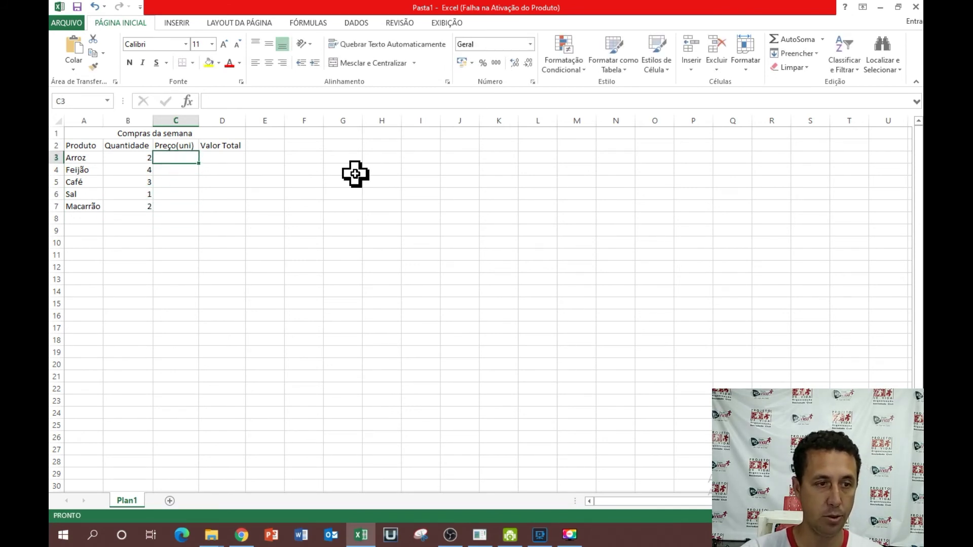
pyautogui.write('R')
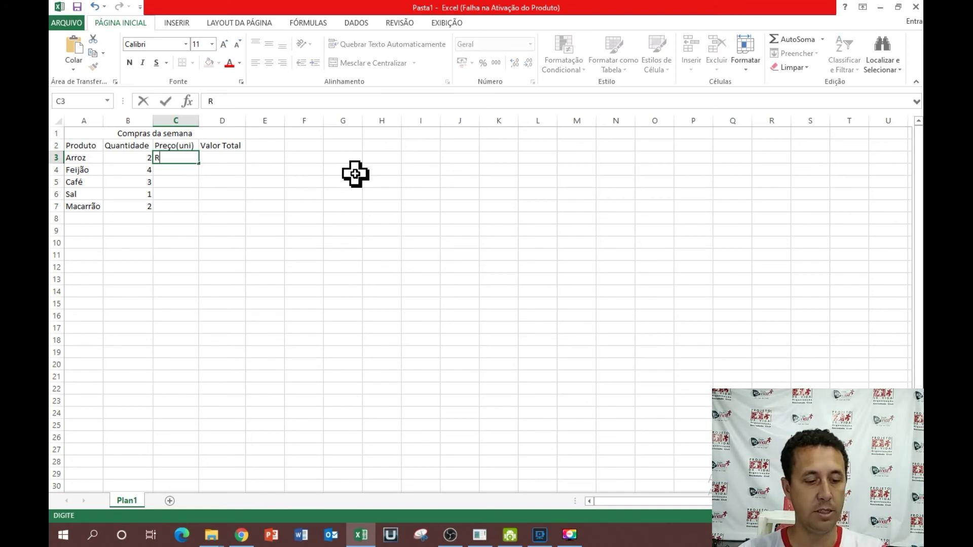
pyautogui.write('$')
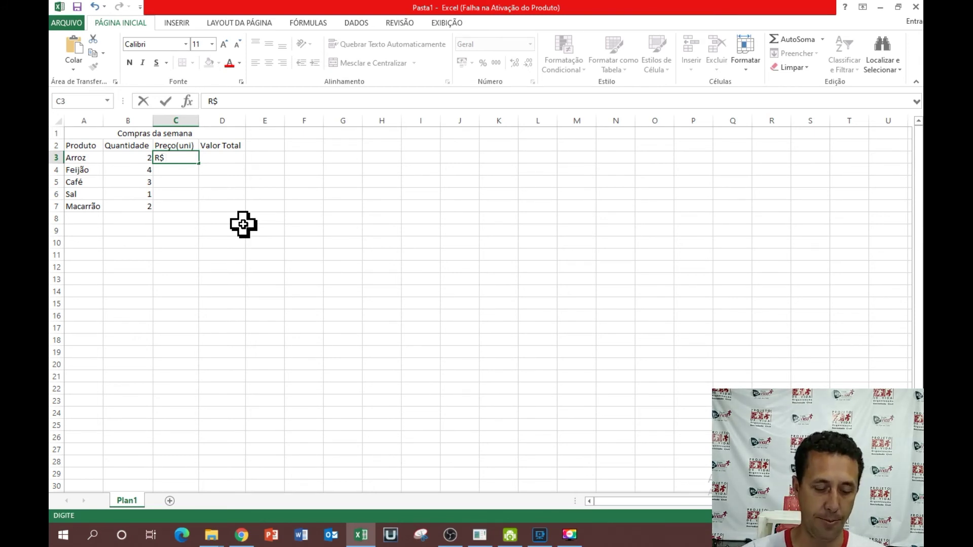
pyautogui.write('5,6')
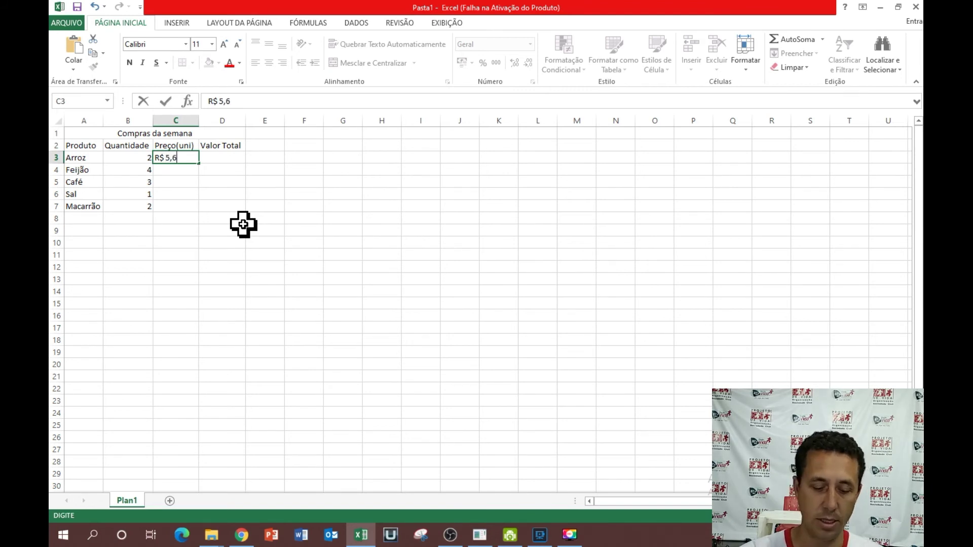
pyautogui.press('Return')
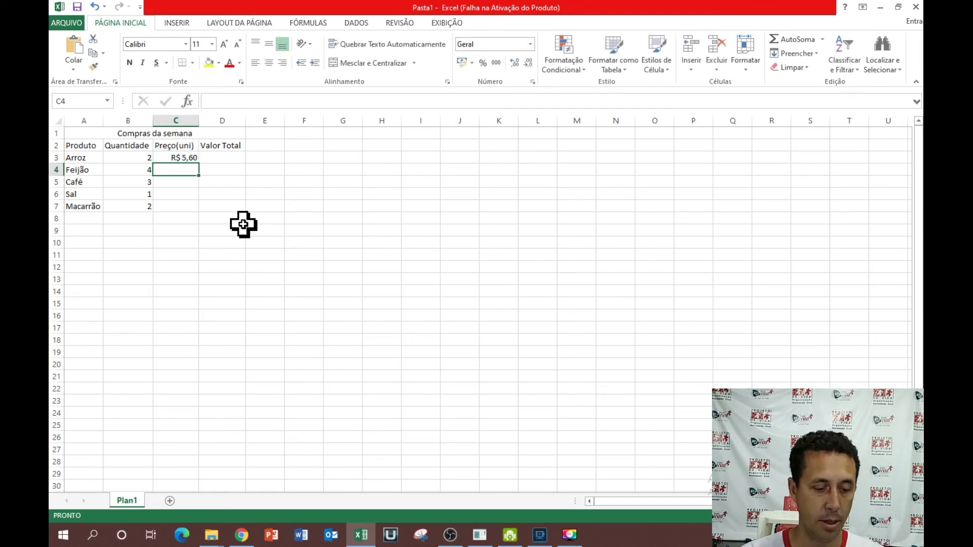
# Enter the unit prices R$2,88 for Feijão in cell C4 and R$ 3,45 for Café in cell C5
pyautogui.write('R$')
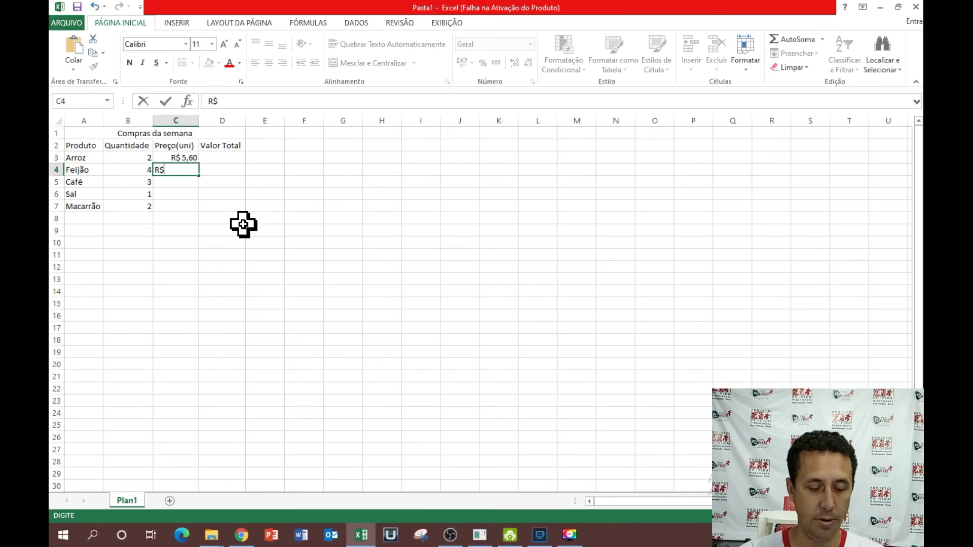
pyautogui.write('2,88')
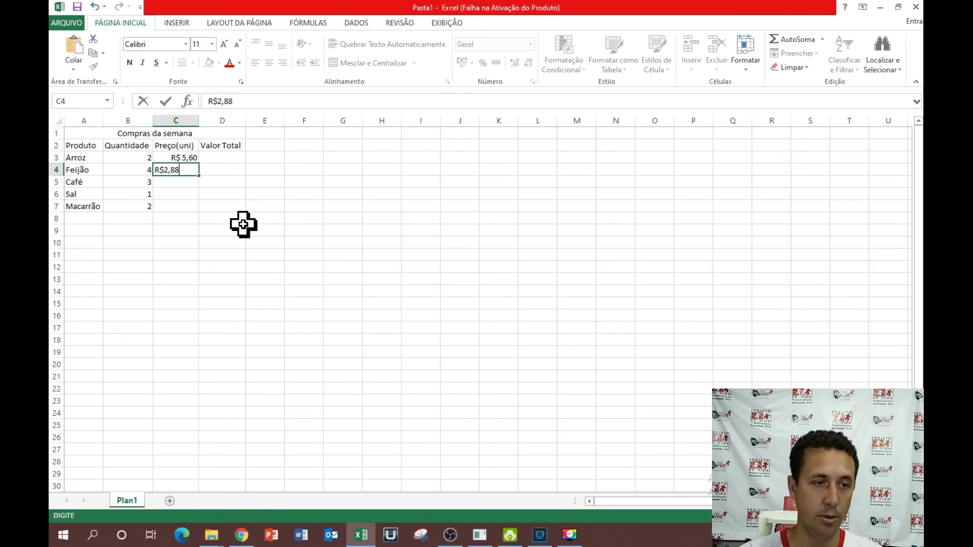
pyautogui.press('Return')
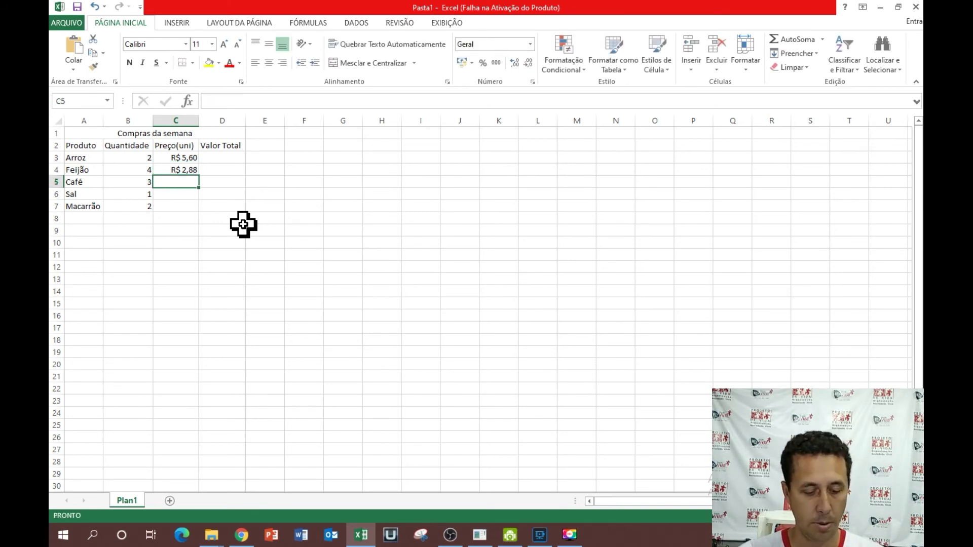
pyautogui.write('R$')
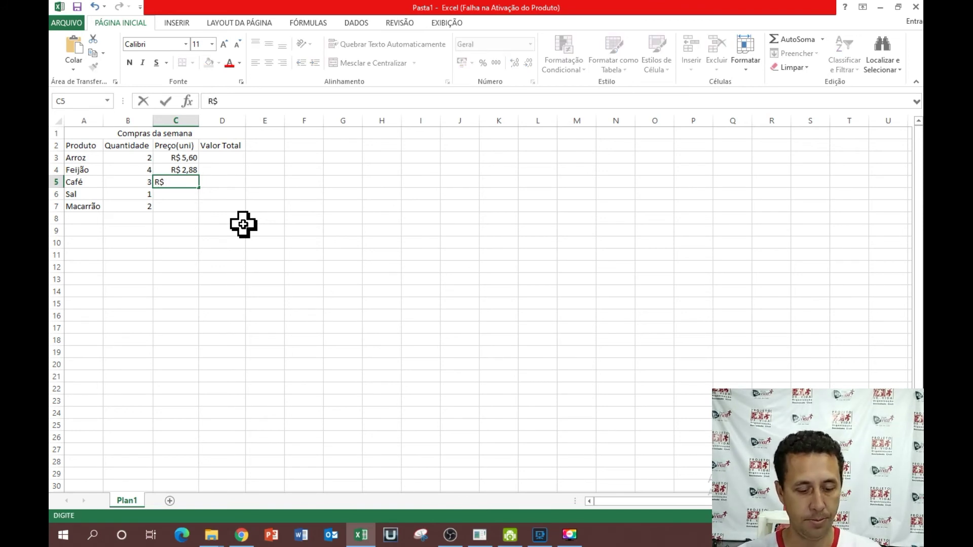
pyautogui.write(' 3,45')
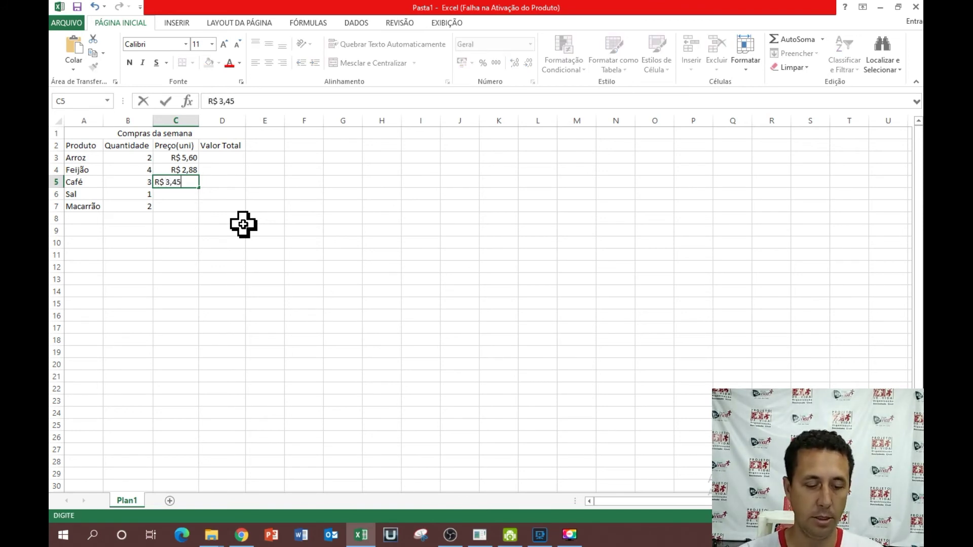
pyautogui.press('Return')
# Enter the unit prices R$ 1,27 for Sal in cell C6 and R$ 2,25 for Macarrão in cell C7
pyautogui.write('R$')
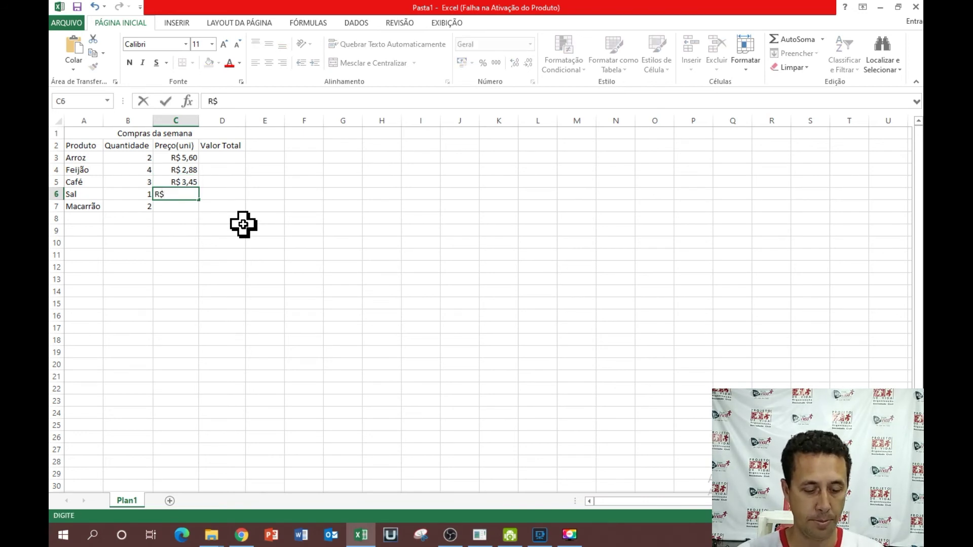
pyautogui.write(' 1,27')
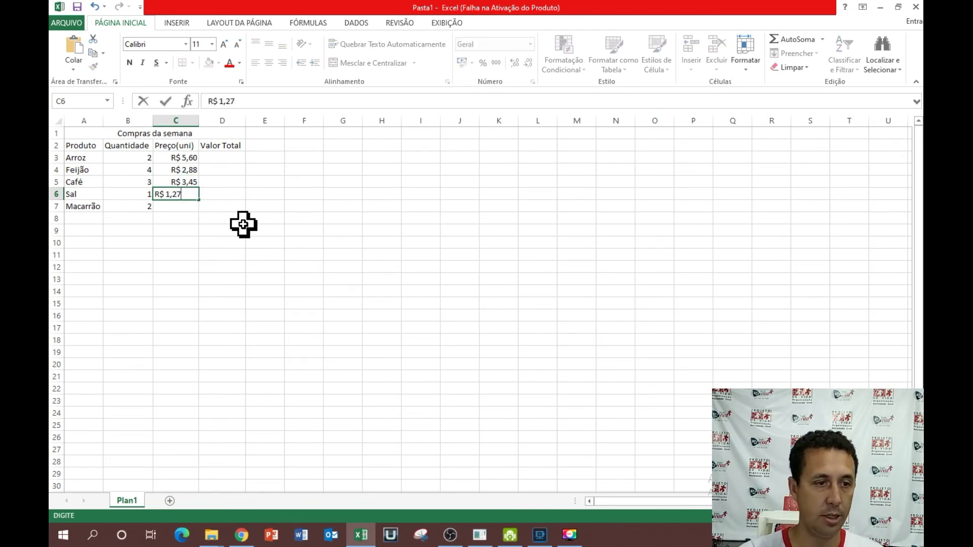
pyautogui.press('Return')
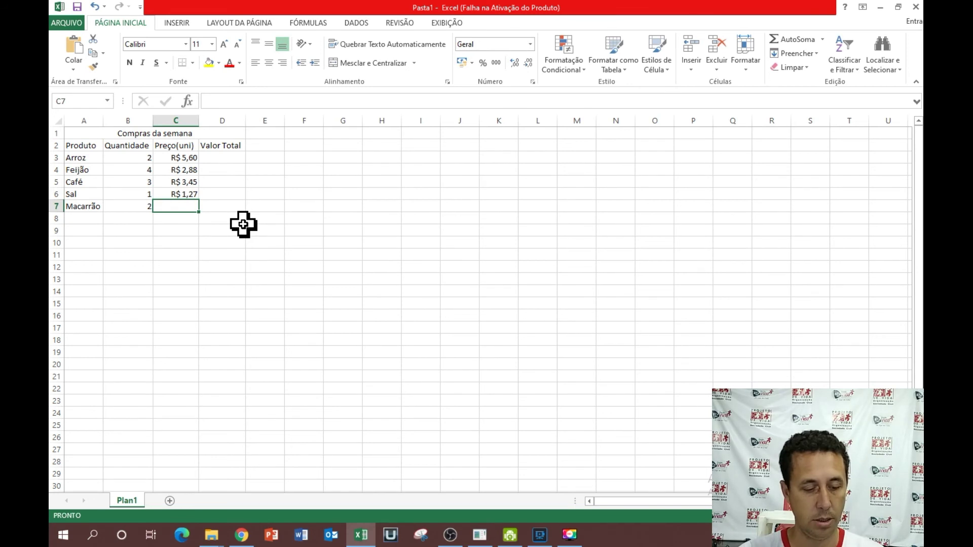
pyautogui.write('R$')
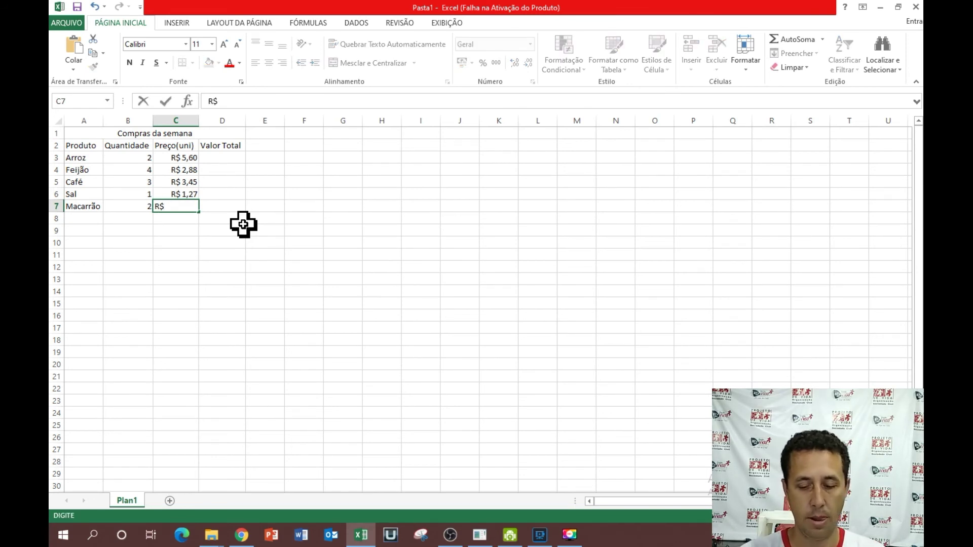
pyautogui.write(' 2,25')
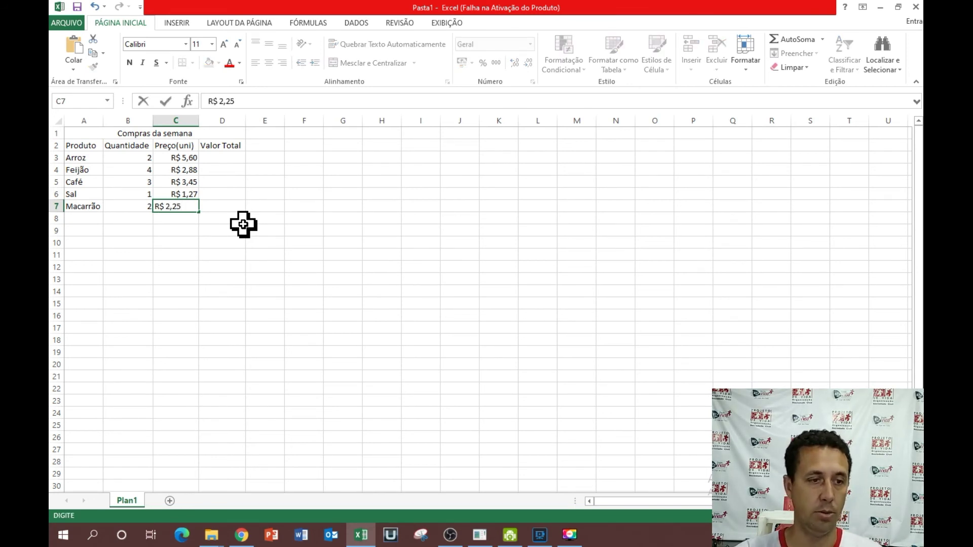
# Calculate the total value of Arroz in cell D3 with the formula =C3*B3
pyautogui.click(236, 158)
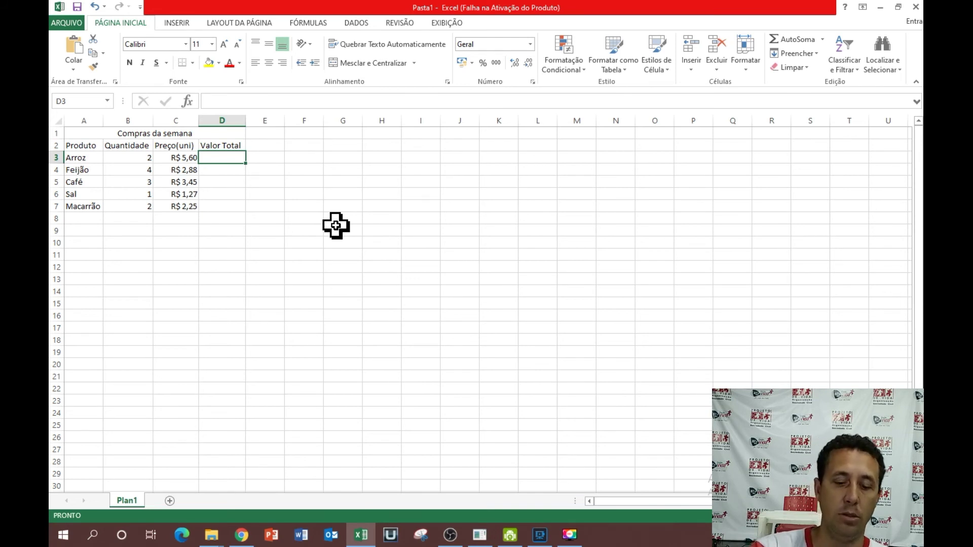
pyautogui.write('=')
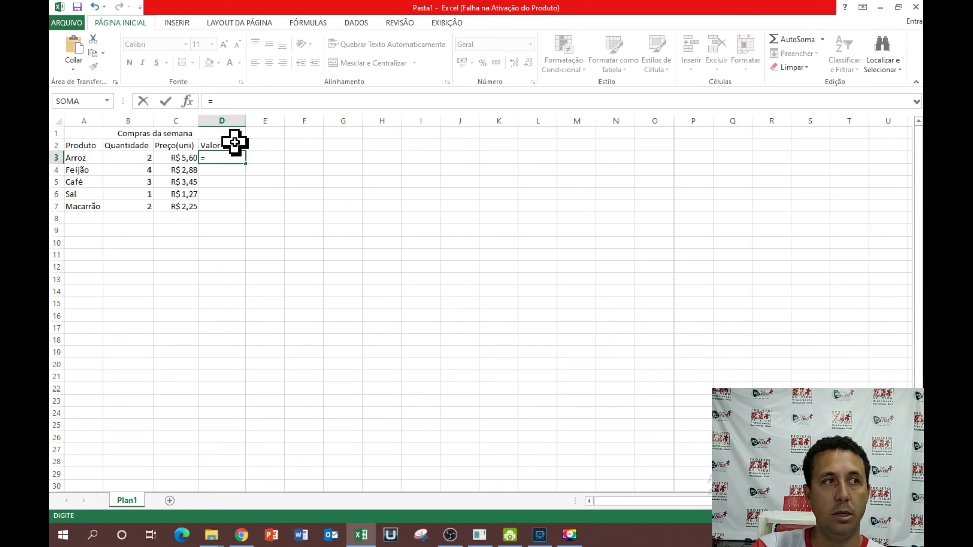
pyautogui.click(186, 159)
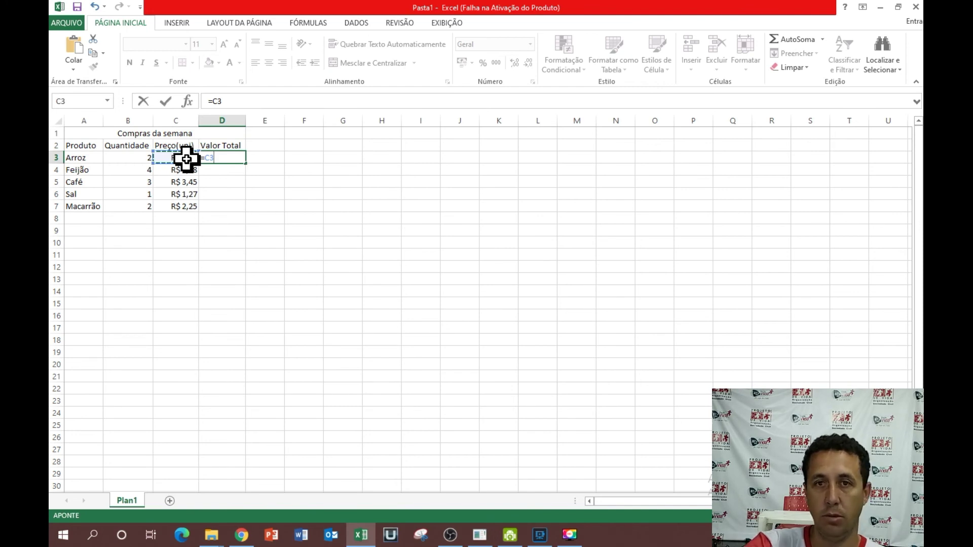
pyautogui.write('*')
pyautogui.click(135, 157)
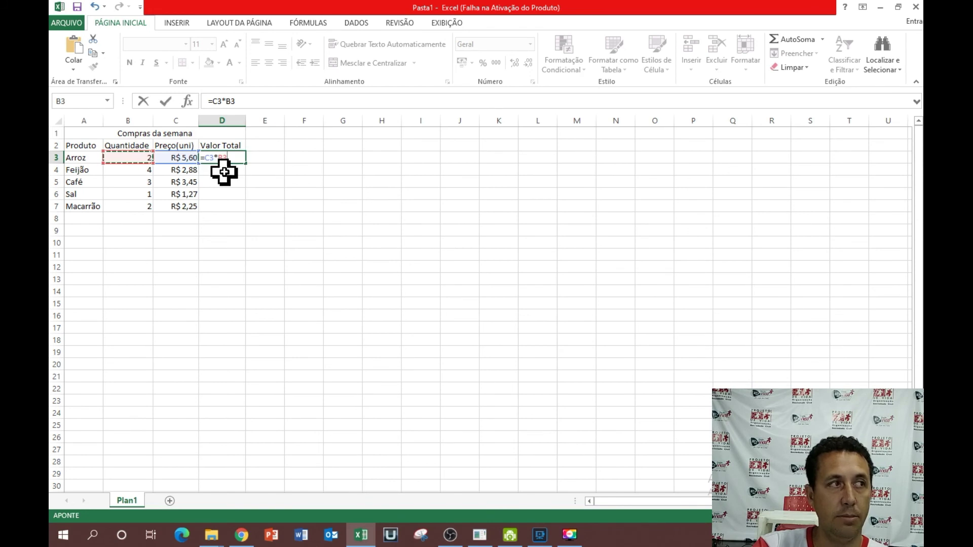
pyautogui.press('Return')
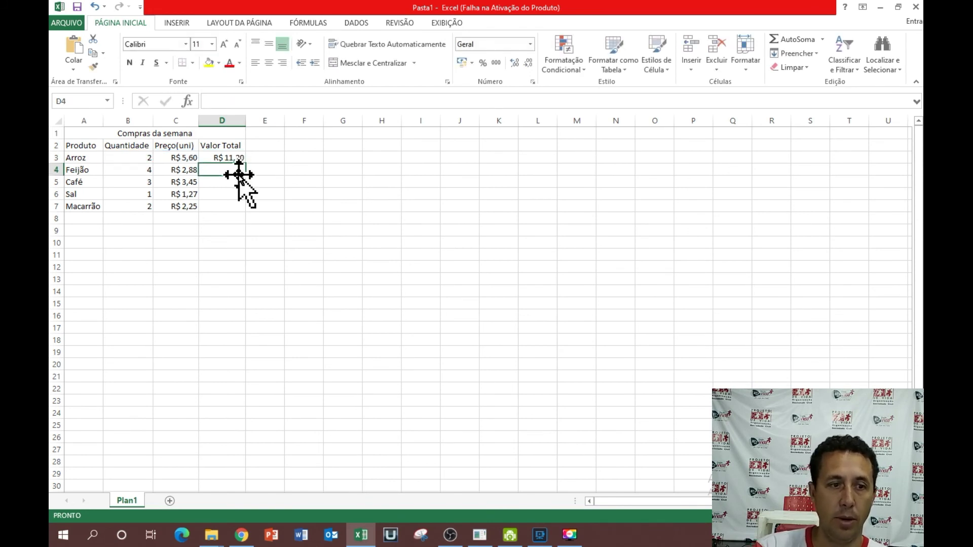
# Calculate the total value of Feijão in cell D4 with the formula =C4*B4
pyautogui.write('=')
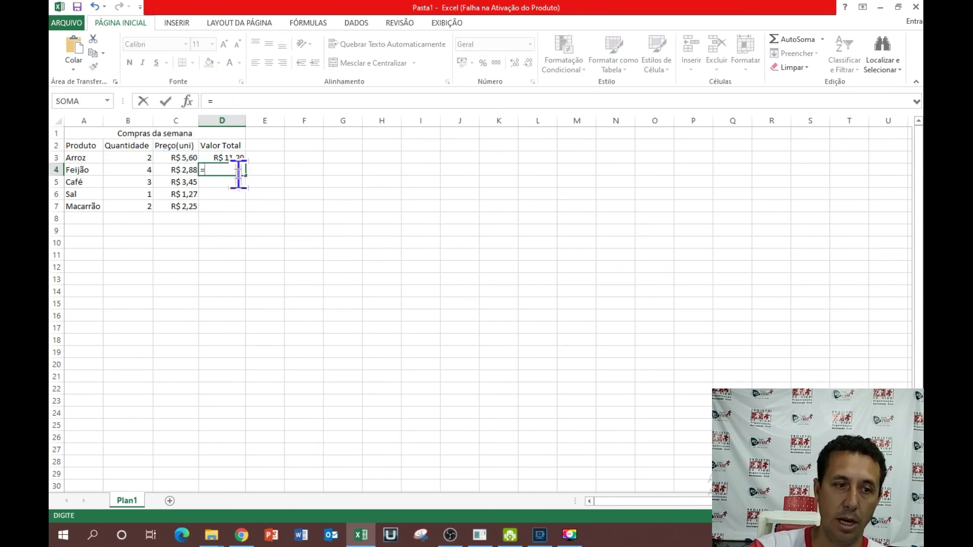
pyautogui.press('Left')
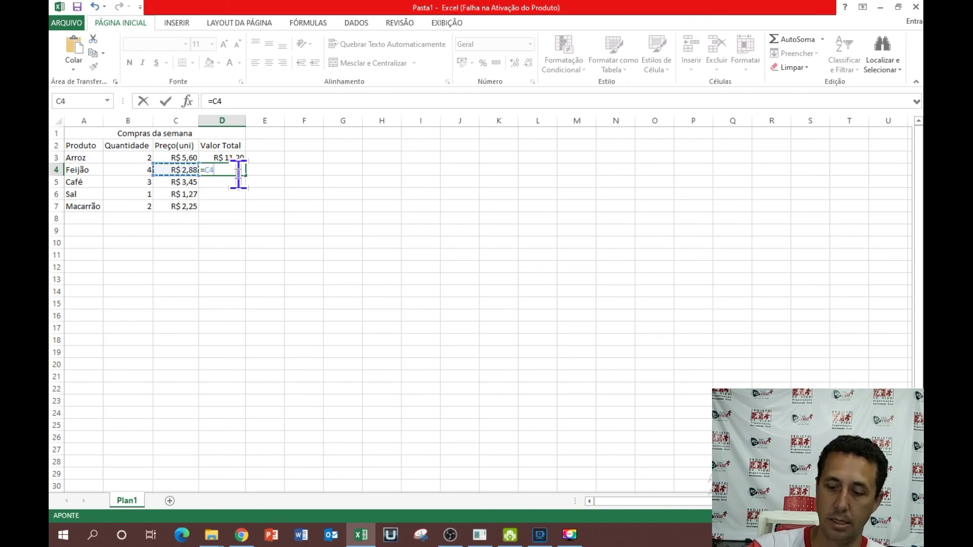
pyautogui.write('*')
pyautogui.press('Left')
pyautogui.press('Left')
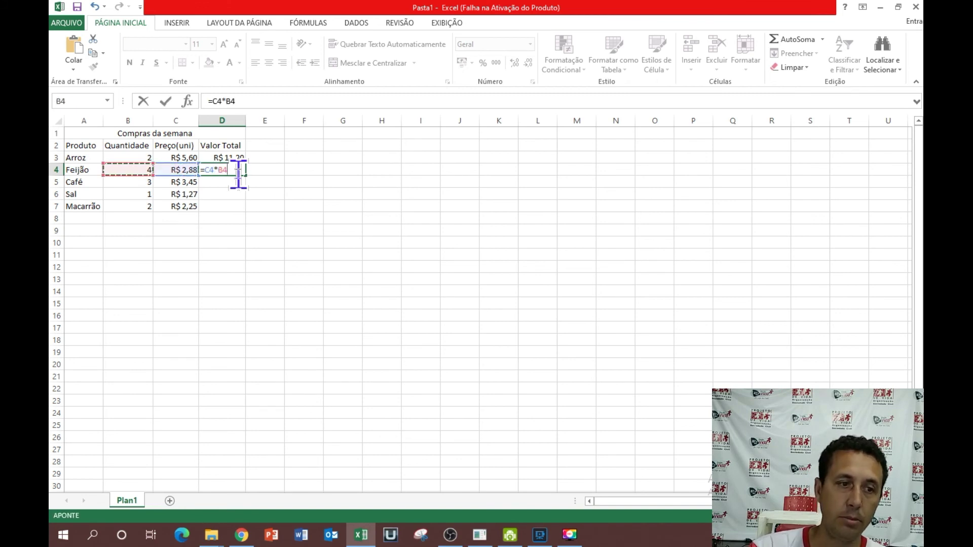
pyautogui.press('Return')
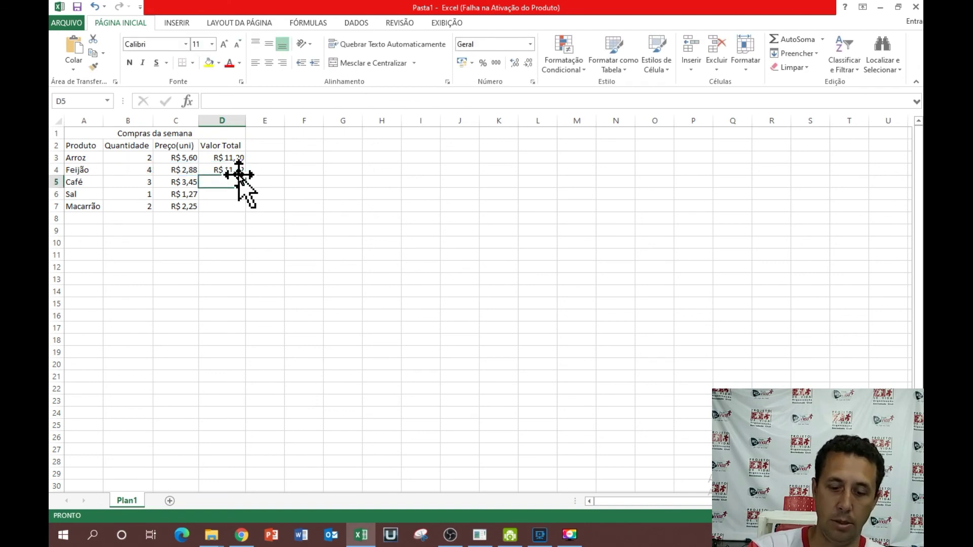
# Calculate the total value of Café in cell D5 with the formula =C5*B5
pyautogui.write('=')
pyautogui.click(189, 183)
pyautogui.write('*')
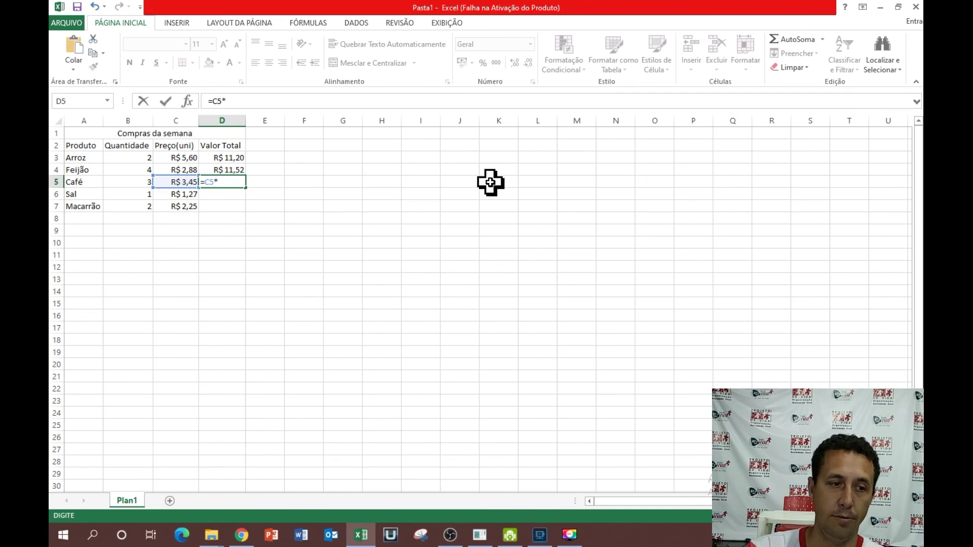
pyautogui.click(130, 181)
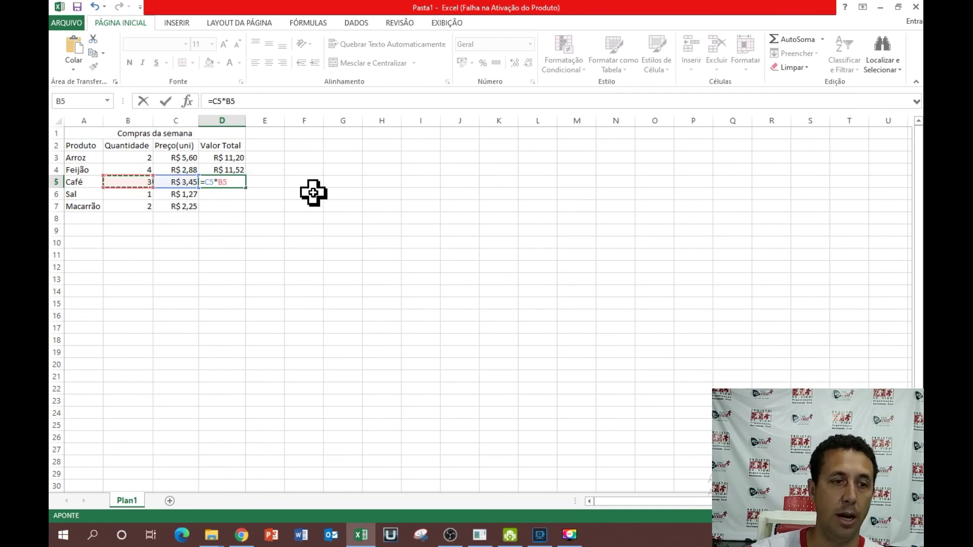
pyautogui.press('Return')
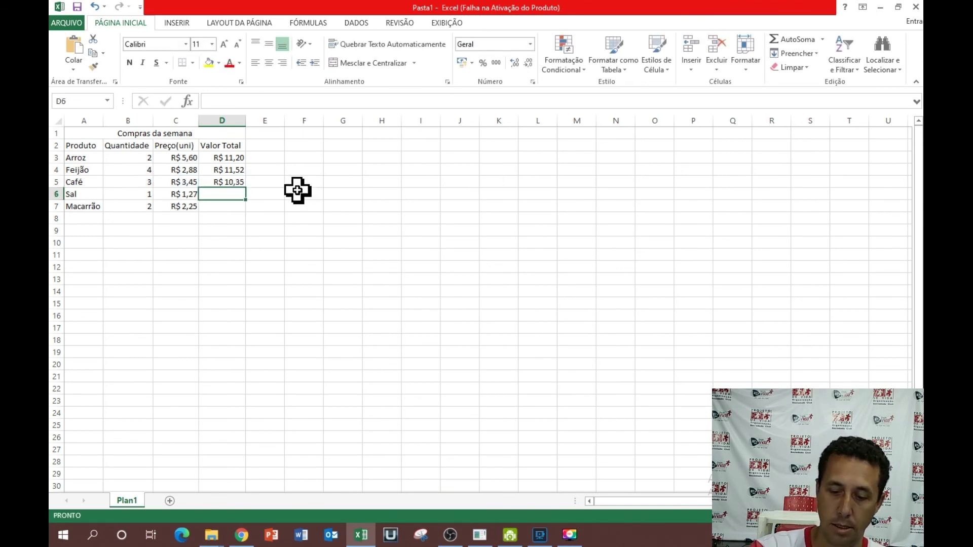
# Calculate the total value of Sal in cell D6 with the formula =C6*B6
pyautogui.write('=')
pyautogui.click(178, 193)
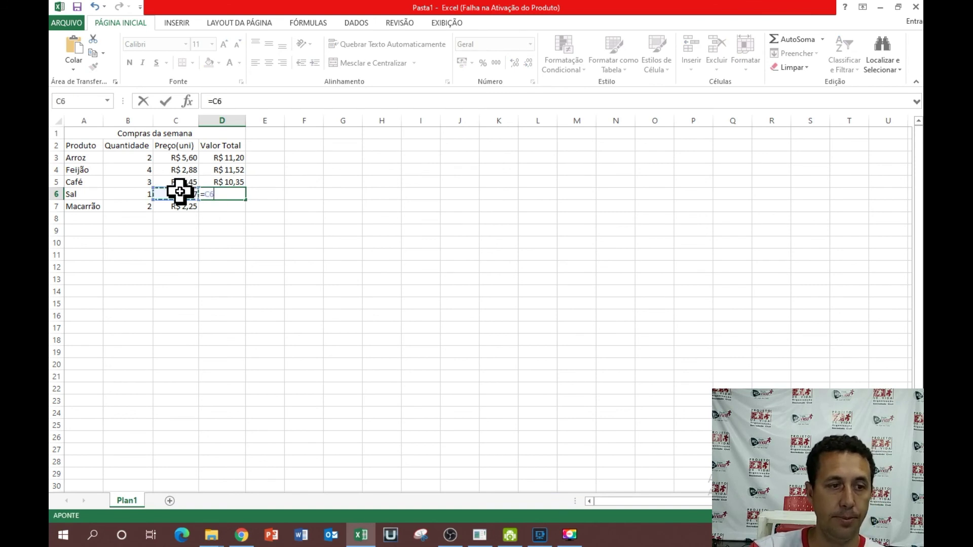
pyautogui.write('*')
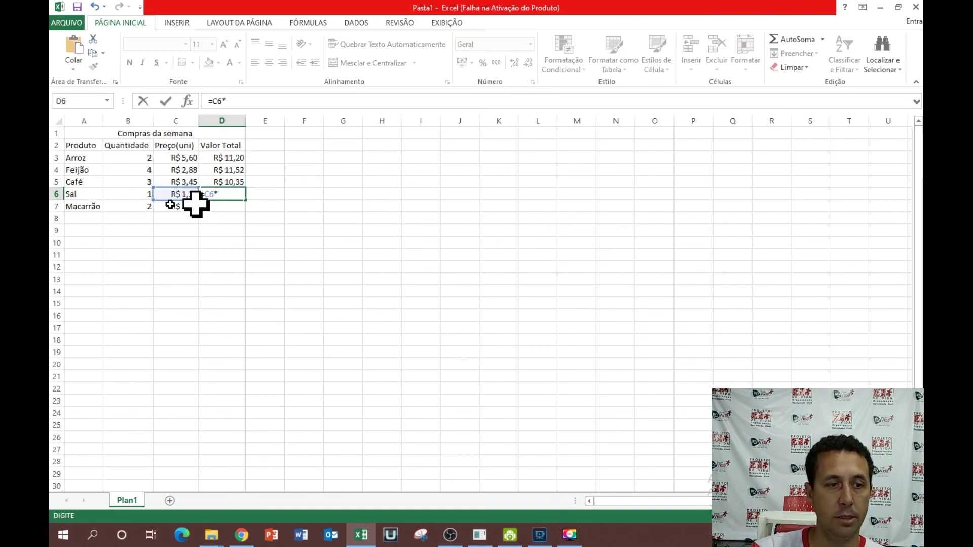
pyautogui.click(144, 193)
pyautogui.press('Return')
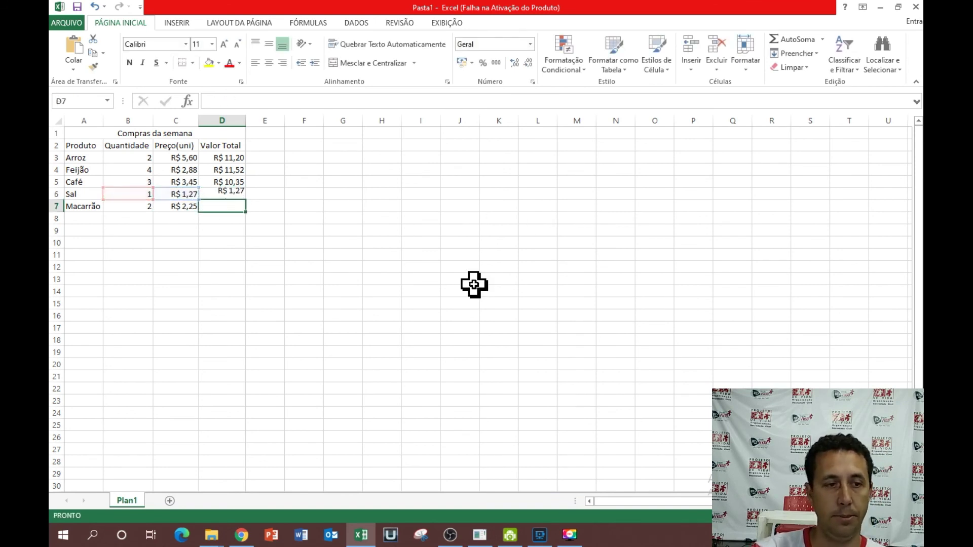
# Calculate the total value of Macarrão in cell D7 with the formula =C7*B7
pyautogui.write('=')
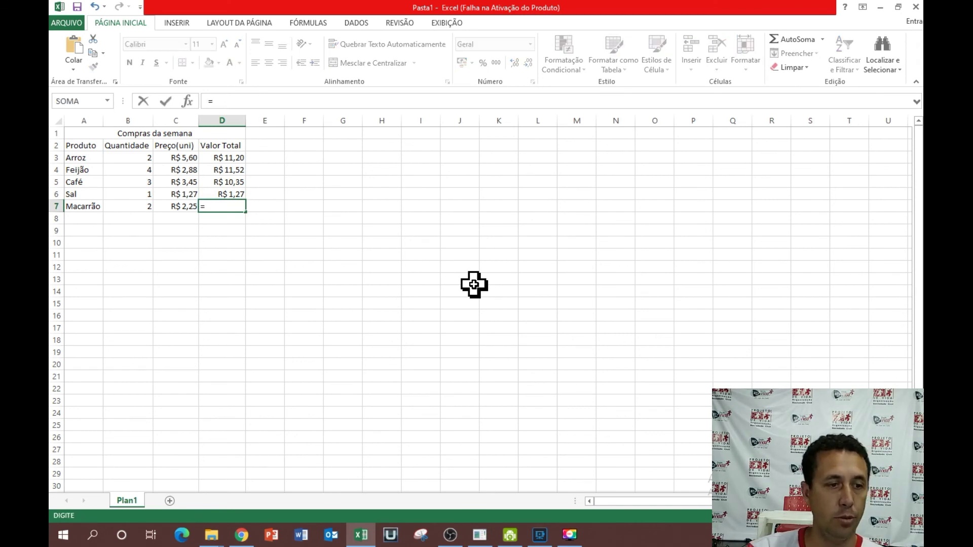
pyautogui.click(186, 210)
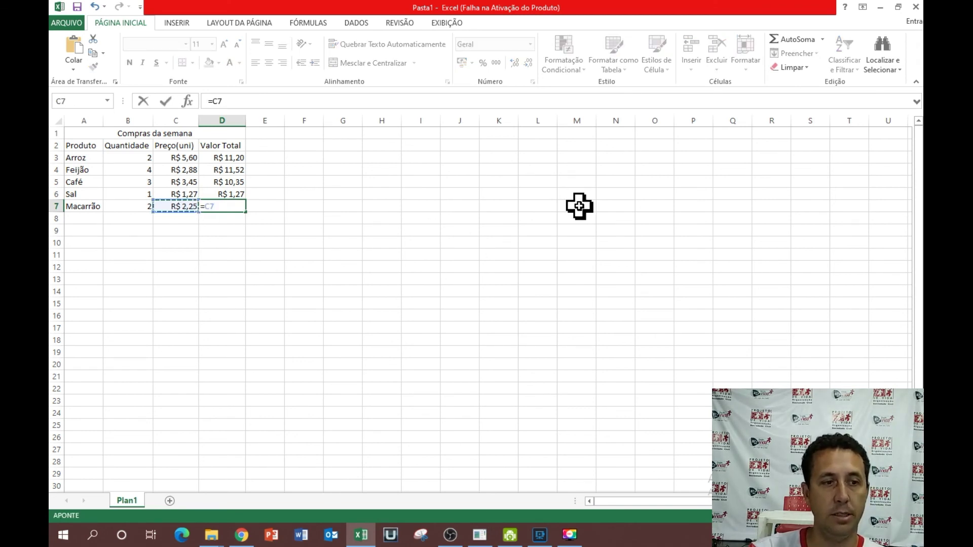
pyautogui.write('*')
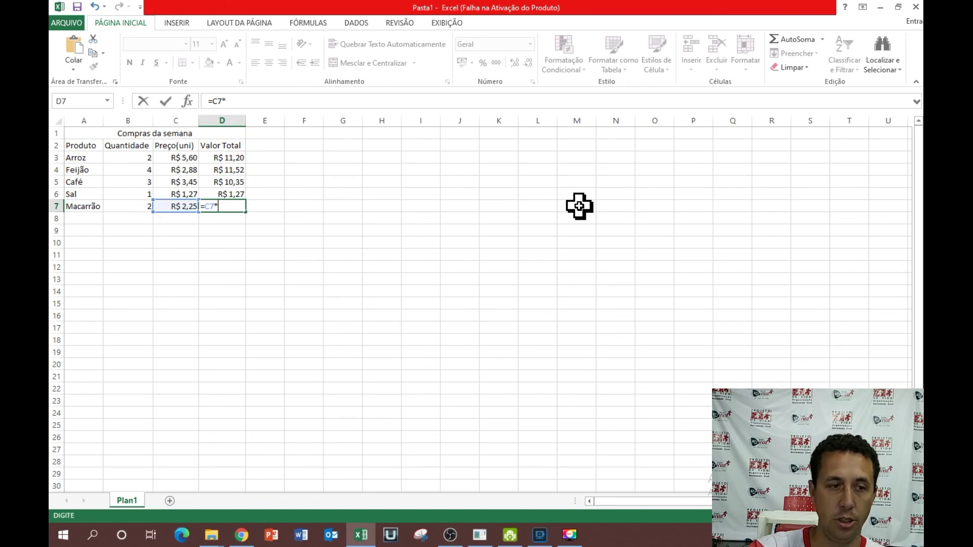
pyautogui.click(141, 204)
pyautogui.press('Return')
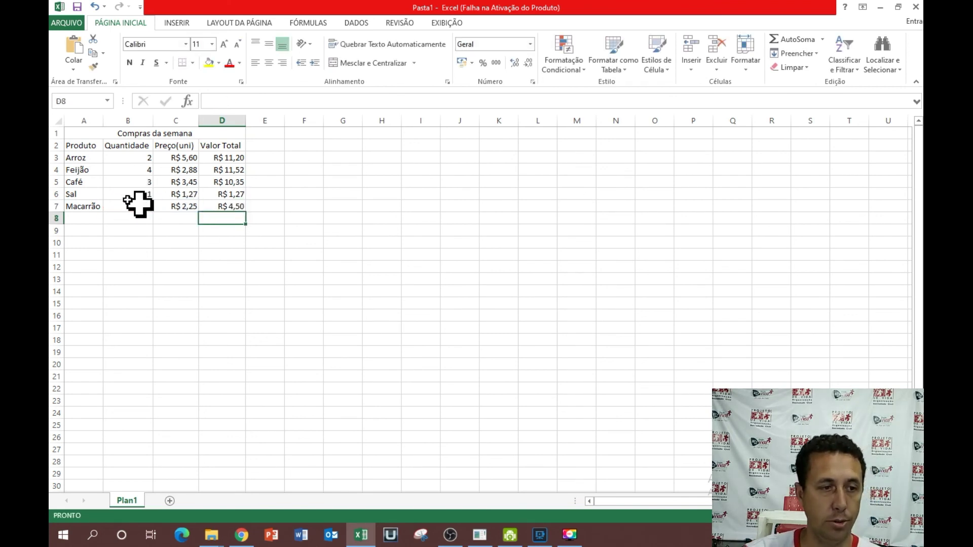
# Apply all borders (Todas as bordas) to the whole shopping table in A1:D7, including its title row
pyautogui.click(167, 159)
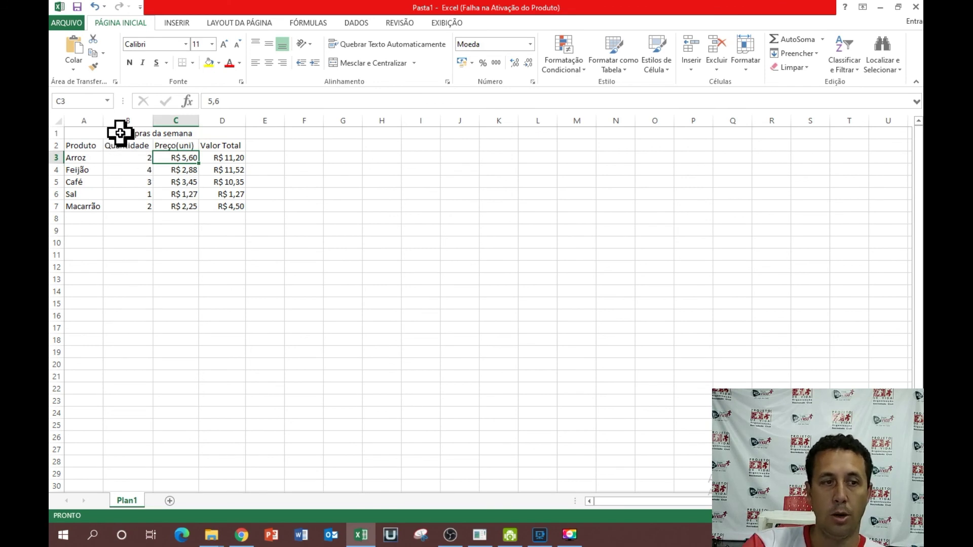
pyautogui.click(120, 132)
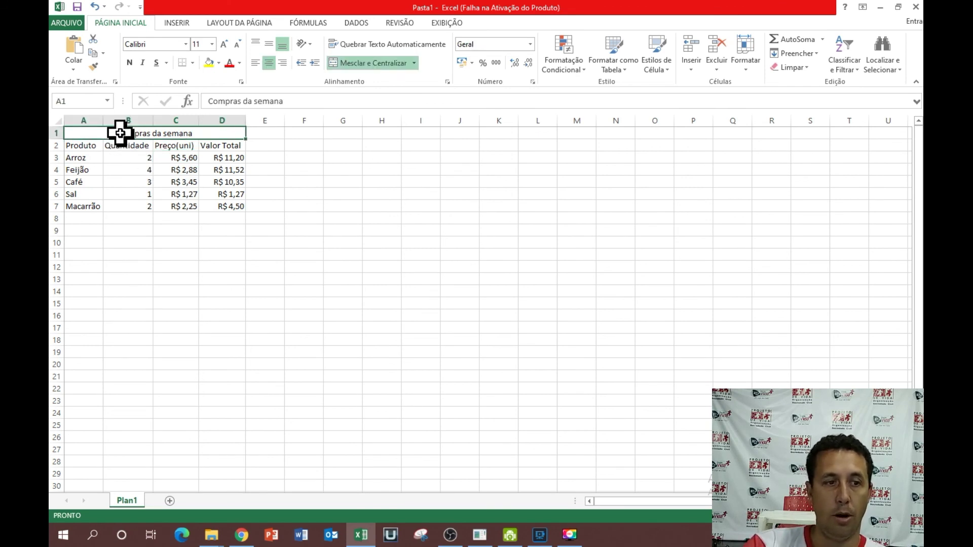
pyautogui.moveTo(202, 135); pyautogui.dragTo(208, 206)
pyautogui.click(204, 134)
pyautogui.click(192, 63)
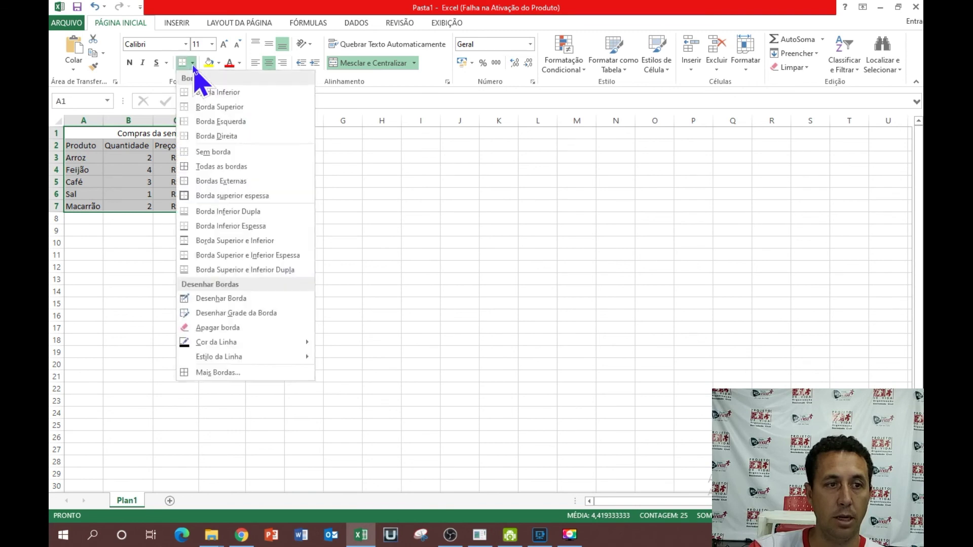
pyautogui.click(201, 165)
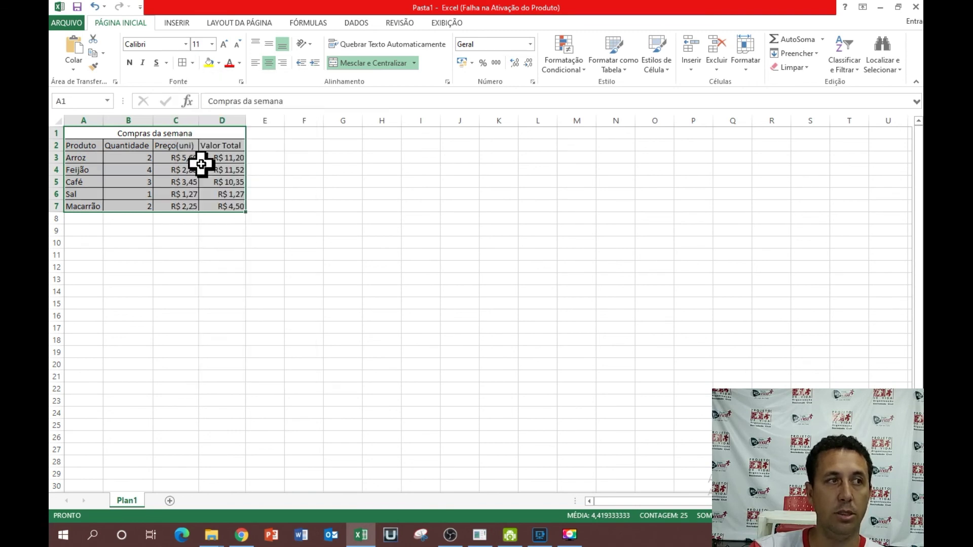
pyautogui.click(224, 248)
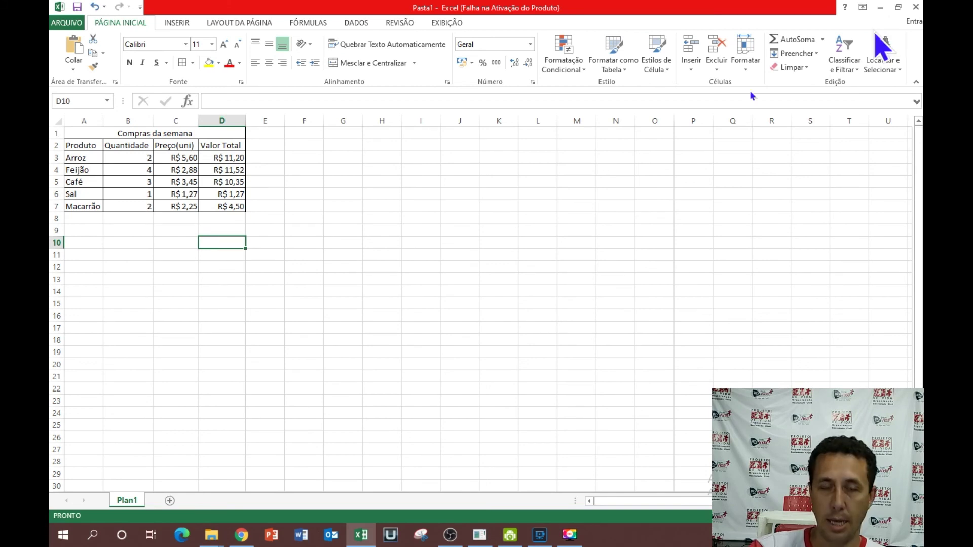